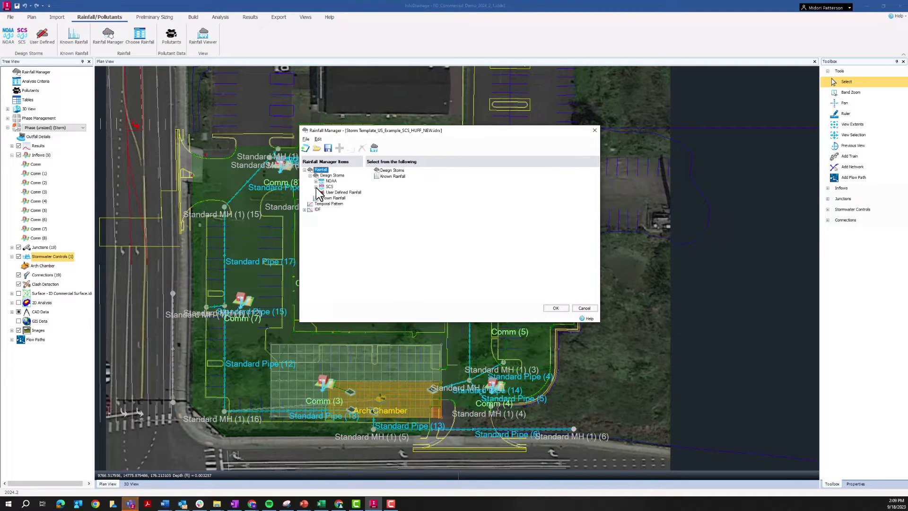
Review the template's existing NOAA design storm, including its storm durations, temporal distribution and parameters
{"action": "left_click", "coordinate": [316, 181]}
{"action": "left_click", "coordinate": [316, 192]}
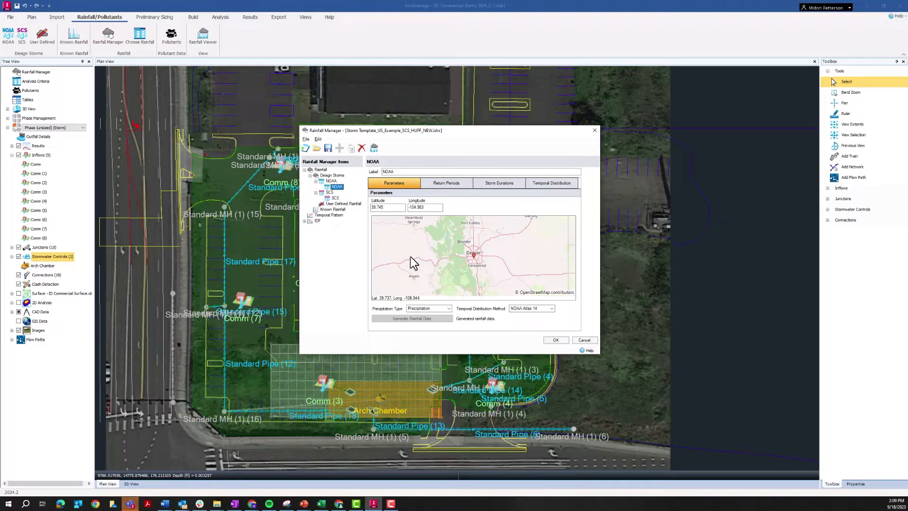
{"action": "left_click", "coordinate": [489, 183]}
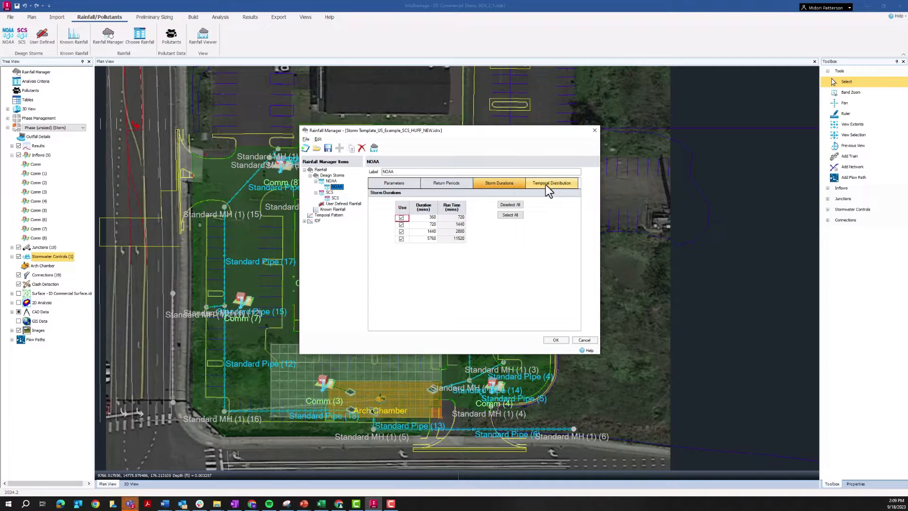
{"action": "left_click", "coordinate": [545, 185]}
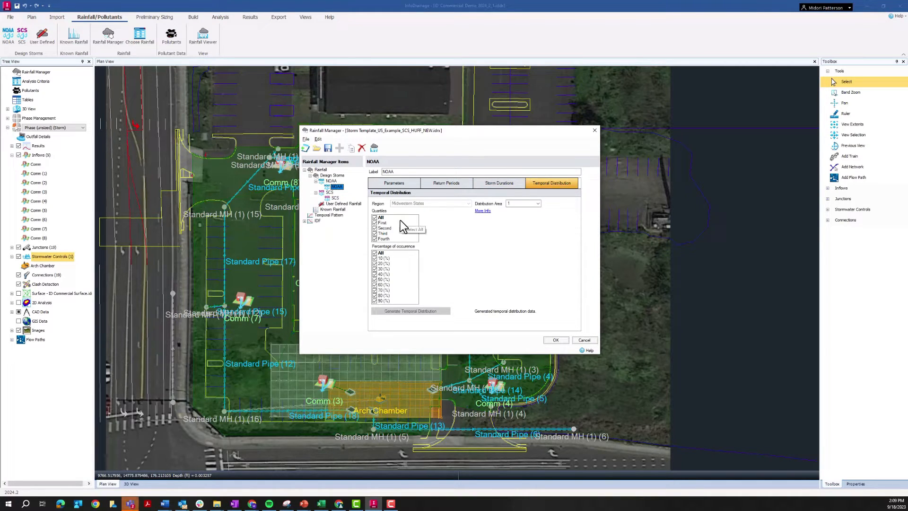
{"action": "left_click", "coordinate": [407, 186]}
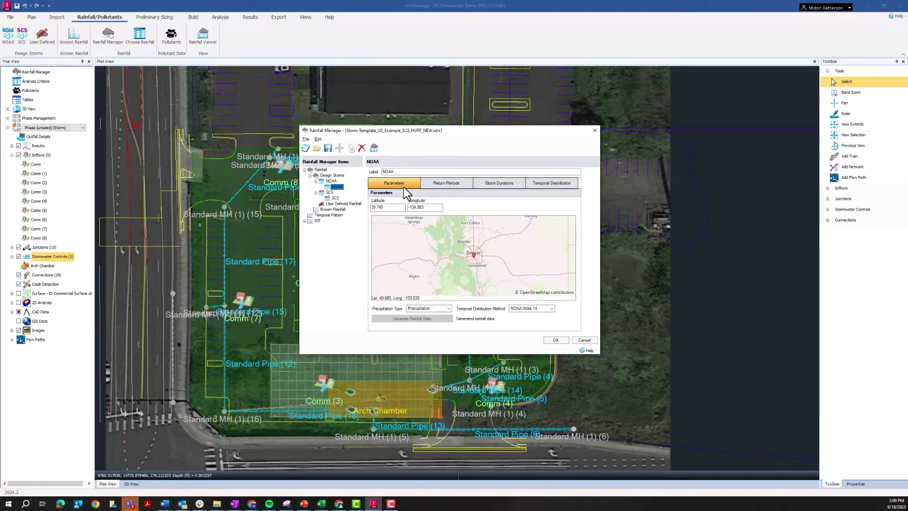
Create a new rainfall library file named waterdrop_rainfall
{"action": "left_click", "coordinate": [308, 148]}
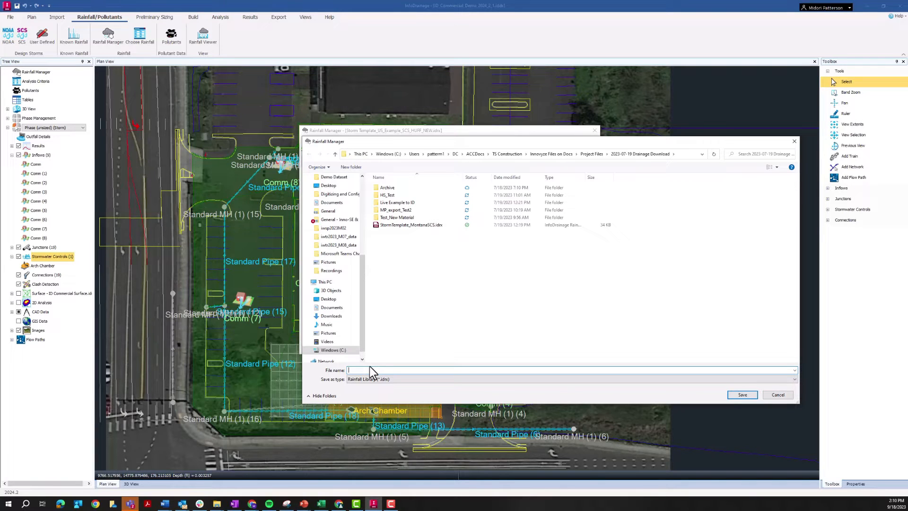
{"action": "type", "text": "sp"}
{"action": "key", "text": "BackSpace"}
{"action": "key", "text": "BackSpace"}
{"action": "key", "text": "BackSpace"}
{"action": "key", "text": "BackSpace"}
{"action": "key", "text": "BackSpace"}
{"action": "type", "text": "waterdrop_rainfa"}
{"action": "key", "text": "Return"}
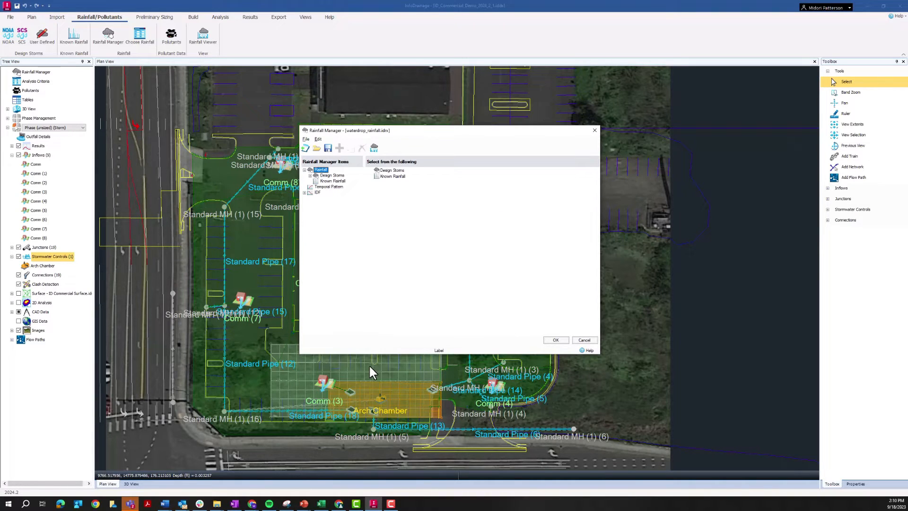
Add a NOAA design storm and set its map location to Denver, at latitude 39.737 and longitude -104.951
{"action": "left_click", "coordinate": [310, 176]}
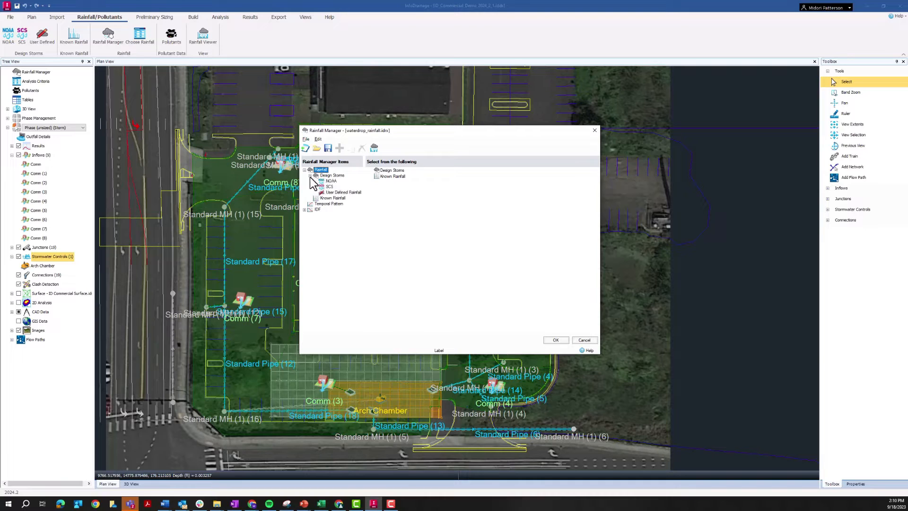
{"action": "left_click", "coordinate": [327, 182]}
{"action": "left_click", "coordinate": [339, 149]}
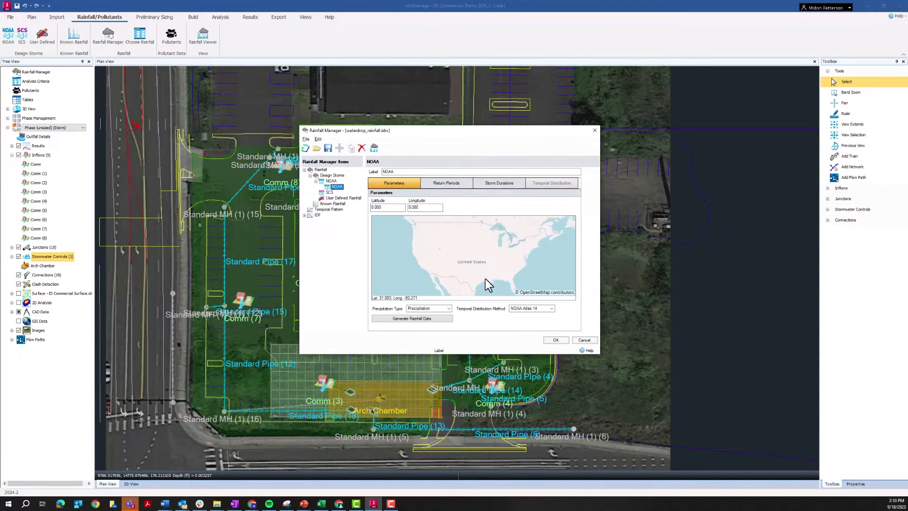
{"action": "left_click_drag", "start_coordinate": [461, 252], "coordinate": [498, 280]}
{"action": "scroll", "coordinate": [446, 245], "scroll_direction": "up", "scroll_amount": 4}
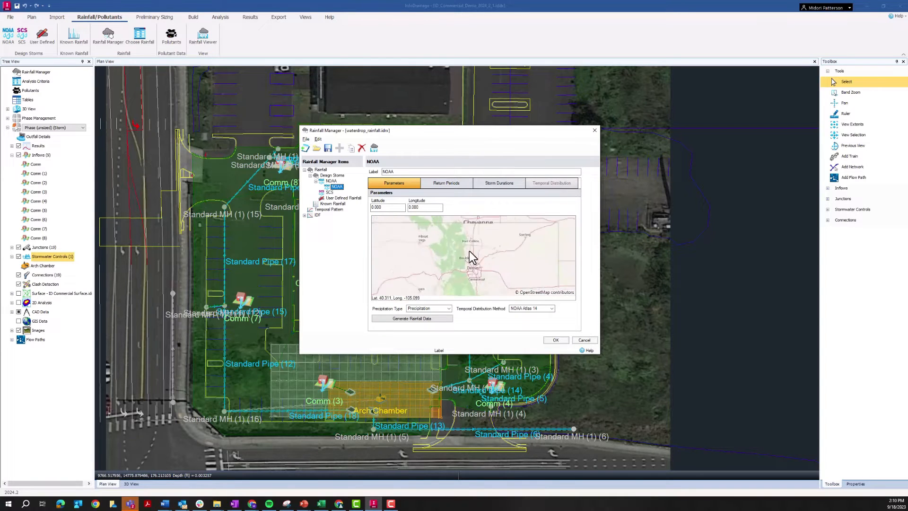
{"action": "left_click", "coordinate": [481, 260]}
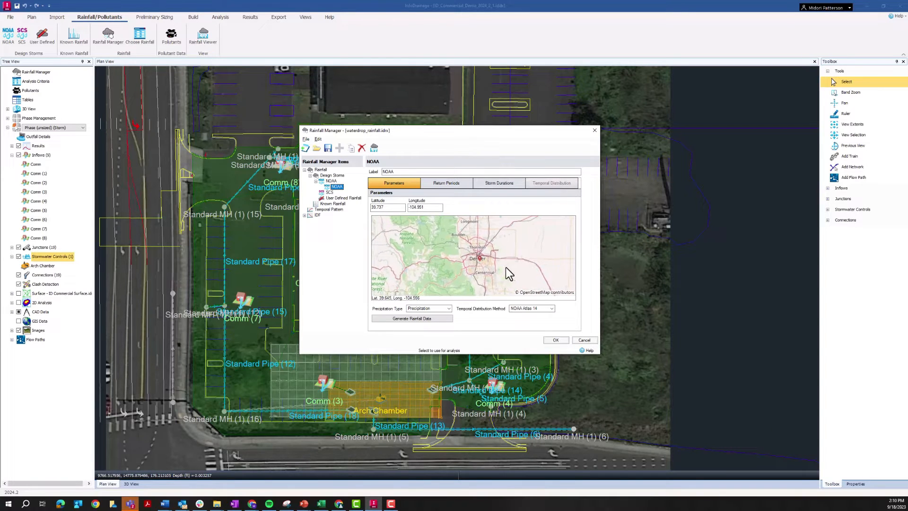
Add 50-year and 100-year return periods to the NOAA storm and enable both for analysis
{"action": "left_click", "coordinate": [453, 183]}
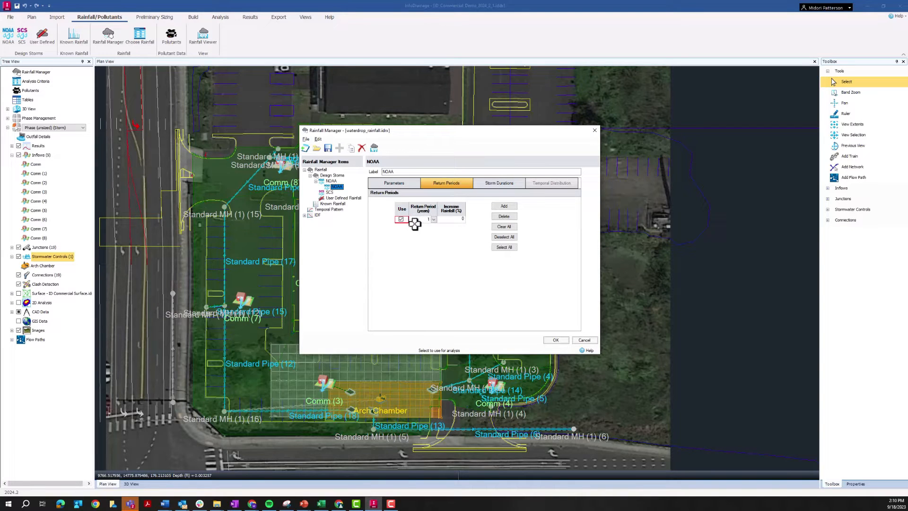
{"action": "left_click", "coordinate": [502, 207]}
{"action": "left_click", "coordinate": [497, 208]}
{"action": "left_click", "coordinate": [398, 227]}
{"action": "left_click", "coordinate": [399, 233]}
{"action": "left_click", "coordinate": [432, 227]}
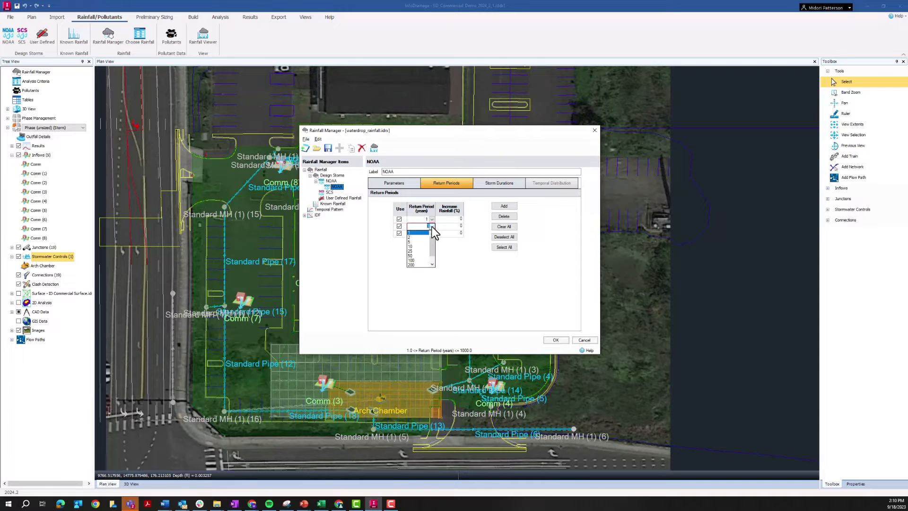
{"action": "left_click", "coordinate": [418, 262]}
{"action": "left_click", "coordinate": [437, 227]}
{"action": "left_click", "coordinate": [432, 233]}
{"action": "left_click", "coordinate": [420, 270]}
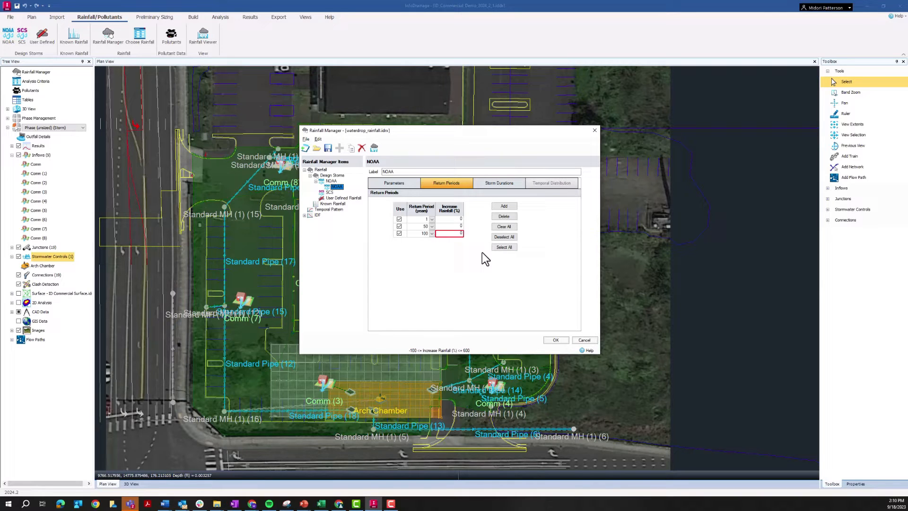
Add a 10-year return period to the NOAA storm and enable it for analysis
{"action": "left_click", "coordinate": [509, 207]}
{"action": "left_click", "coordinate": [399, 240]}
{"action": "left_click", "coordinate": [432, 240]}
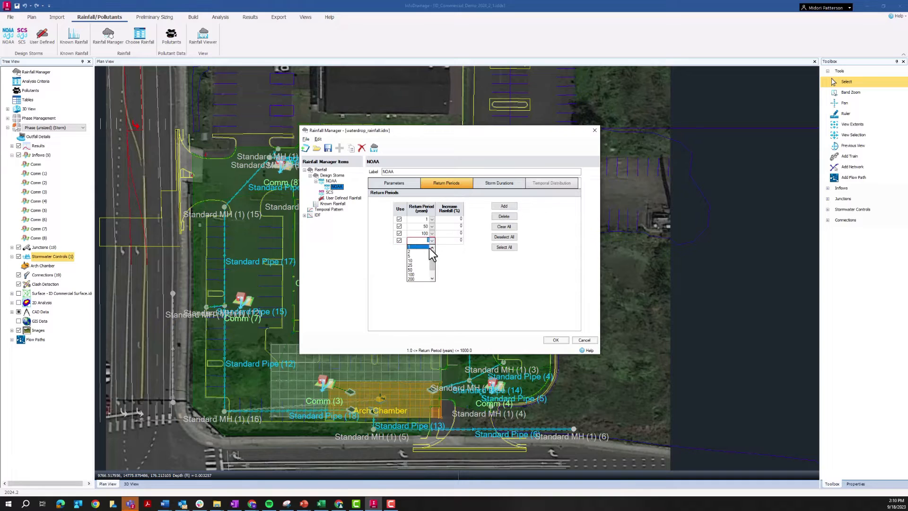
{"action": "left_click", "coordinate": [422, 261]}
{"action": "key", "text": "Tab"}
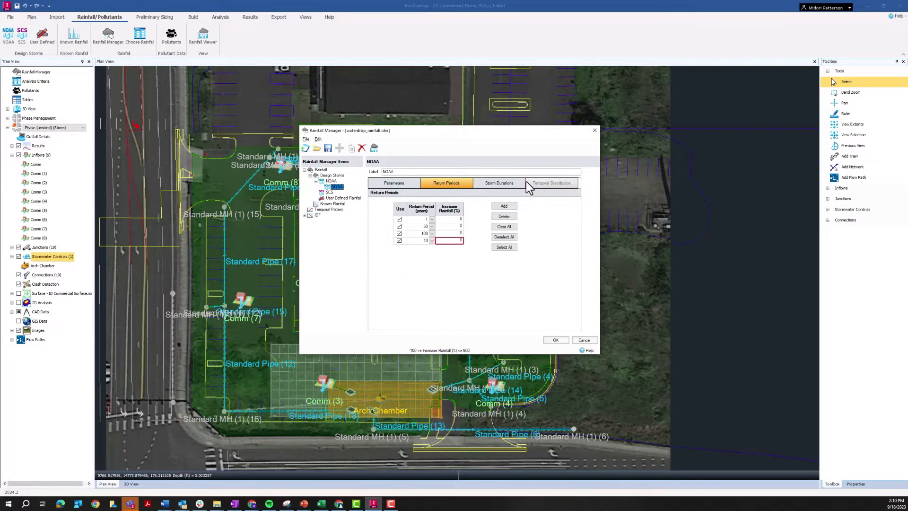
Enable the 1440-minute storm duration and generate the NOAA rainfall data
{"action": "left_click", "coordinate": [501, 184]}
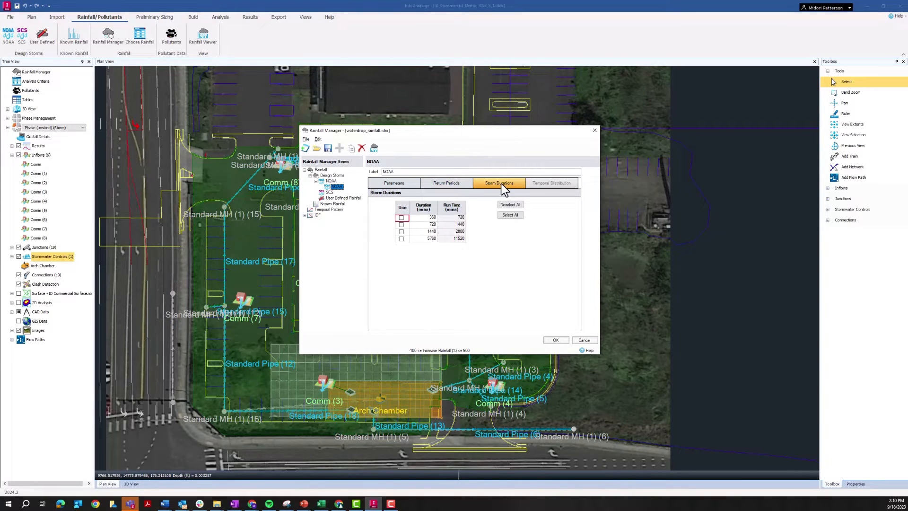
{"action": "left_click", "coordinate": [401, 231]}
{"action": "left_click", "coordinate": [457, 183]}
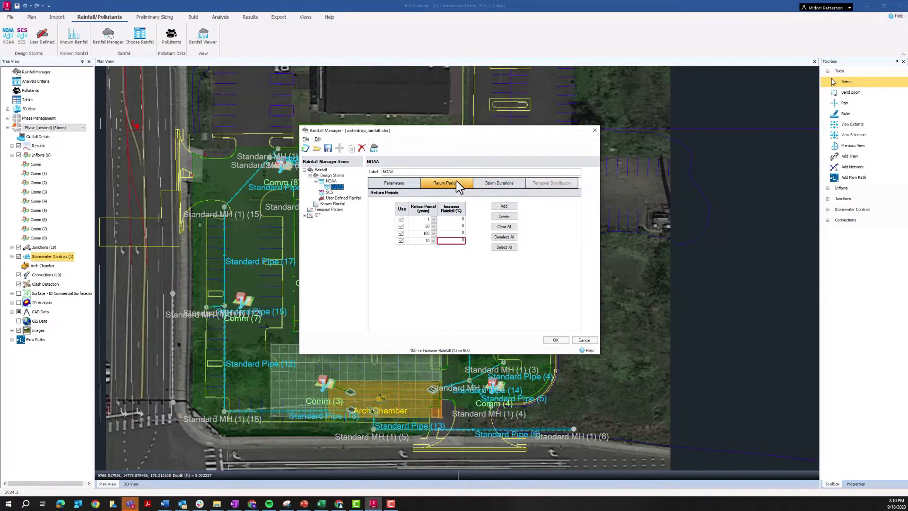
{"action": "left_click", "coordinate": [394, 183]}
{"action": "left_click", "coordinate": [434, 318]}
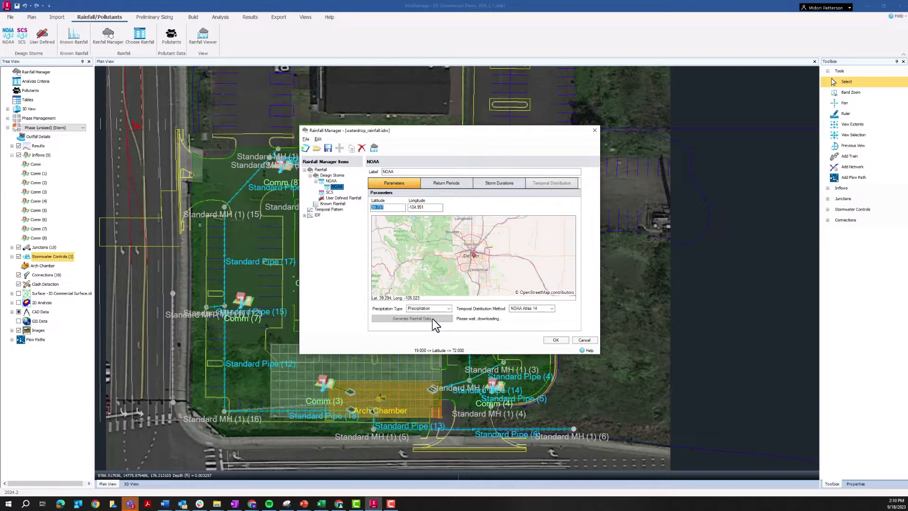
Include all quartiles and all percentages of occurrence, and generate the NOAA storm's temporal distribution
{"action": "left_click", "coordinate": [537, 185]}
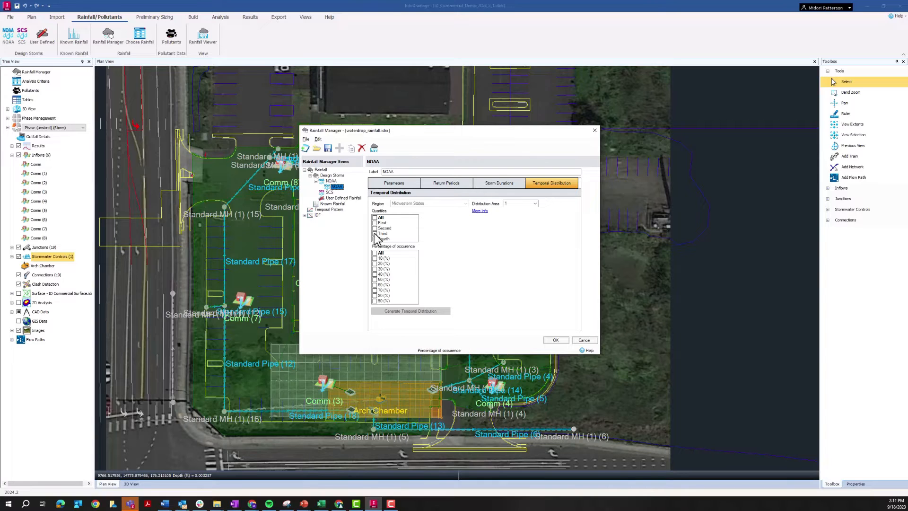
{"action": "left_click", "coordinate": [374, 219]}
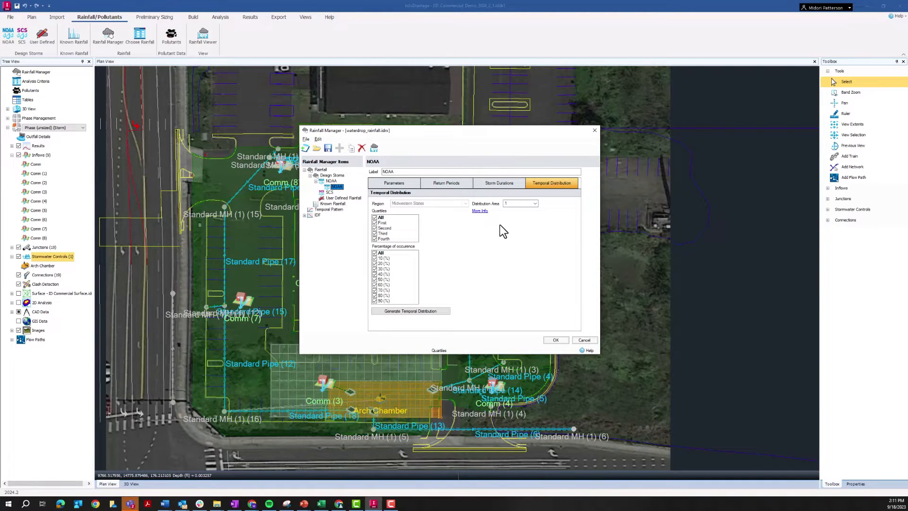
{"action": "left_click", "coordinate": [401, 310]}
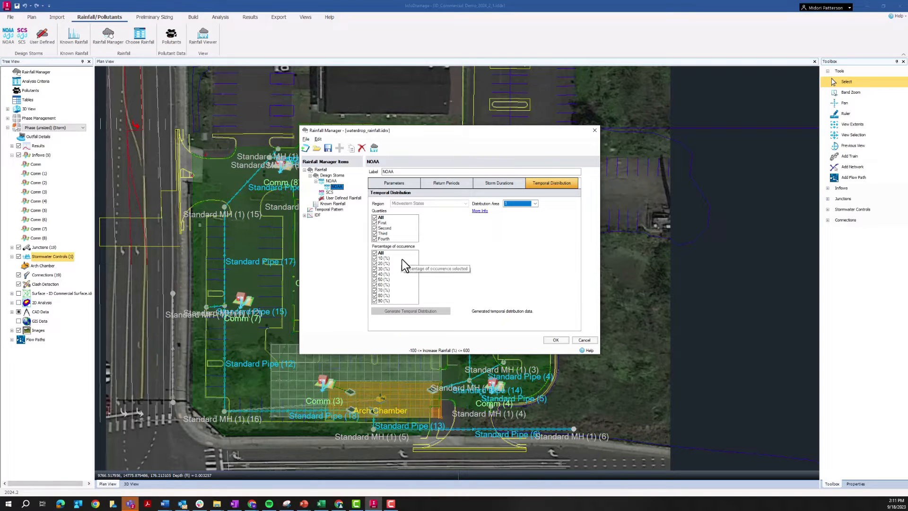
Add an SCS design storm to the rainfall library
{"action": "left_click_drag", "start_coordinate": [447, 132], "coordinate": [443, 115]}
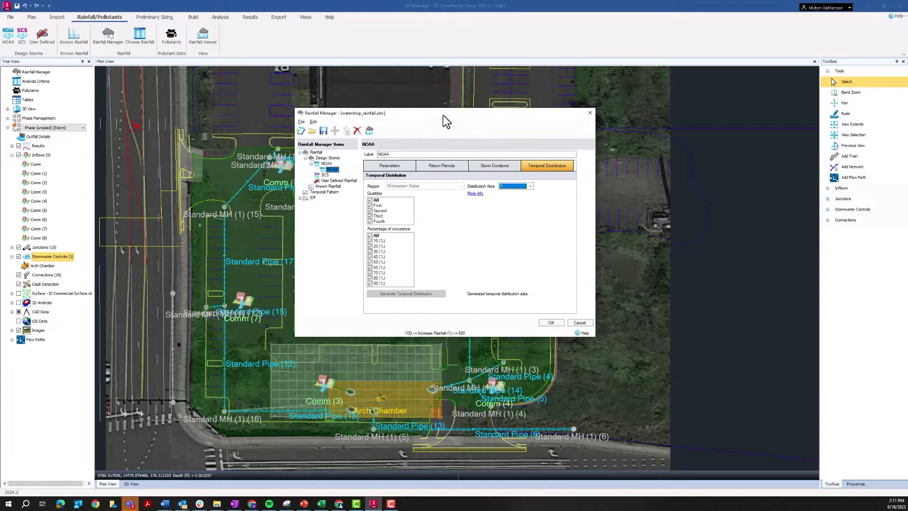
{"action": "left_click", "coordinate": [325, 175]}
{"action": "right_click", "coordinate": [326, 176]}
{"action": "left_click", "coordinate": [335, 182]}
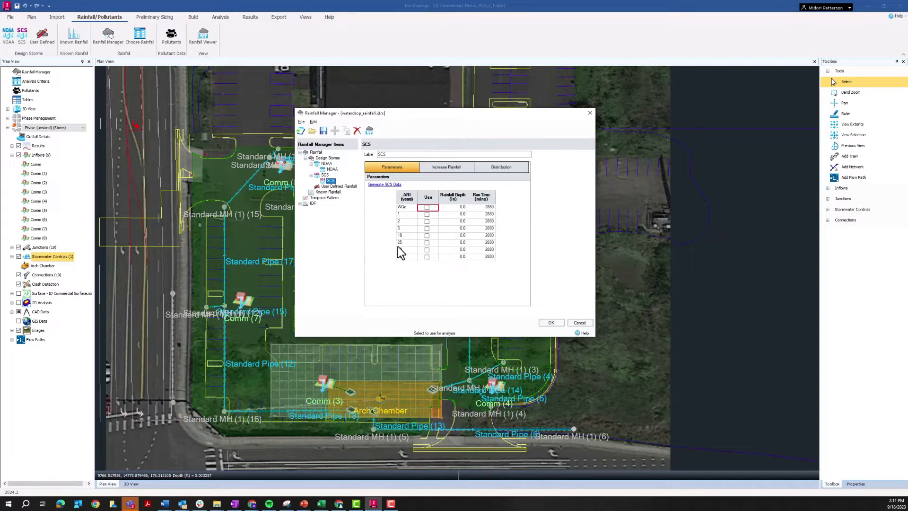
Enable every recurrence interval of the SCS storm for analysis, from WQe through 100 years
{"action": "left_click", "coordinate": [427, 207]}
{"action": "left_click", "coordinate": [427, 221]}
{"action": "left_click", "coordinate": [427, 228]}
{"action": "left_click", "coordinate": [427, 235]}
{"action": "left_click", "coordinate": [427, 242]}
{"action": "left_click", "coordinate": [427, 249]}
{"action": "left_click", "coordinate": [427, 257]}
Set the SCS storm's rainfall distribution to Type II
{"action": "left_click", "coordinate": [451, 166]}
{"action": "left_click", "coordinate": [492, 166]}
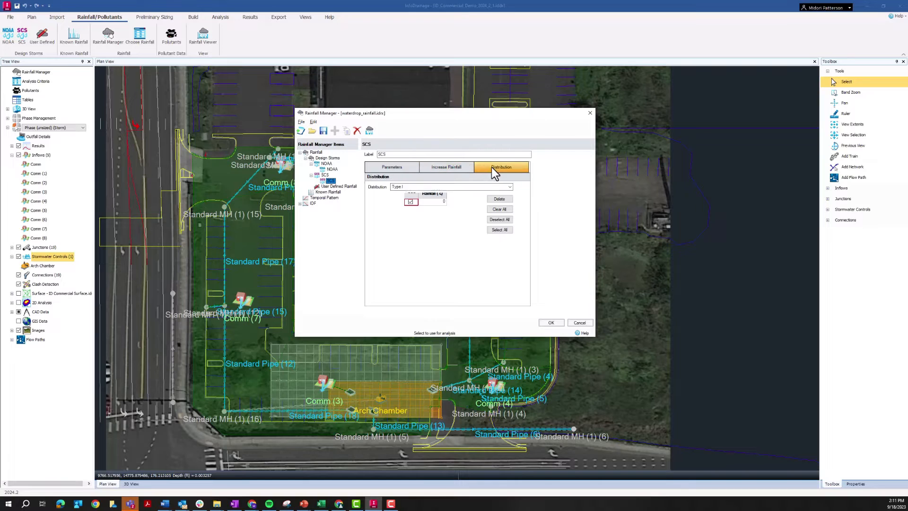
{"action": "left_click", "coordinate": [437, 187]}
{"action": "left_click", "coordinate": [430, 204]}
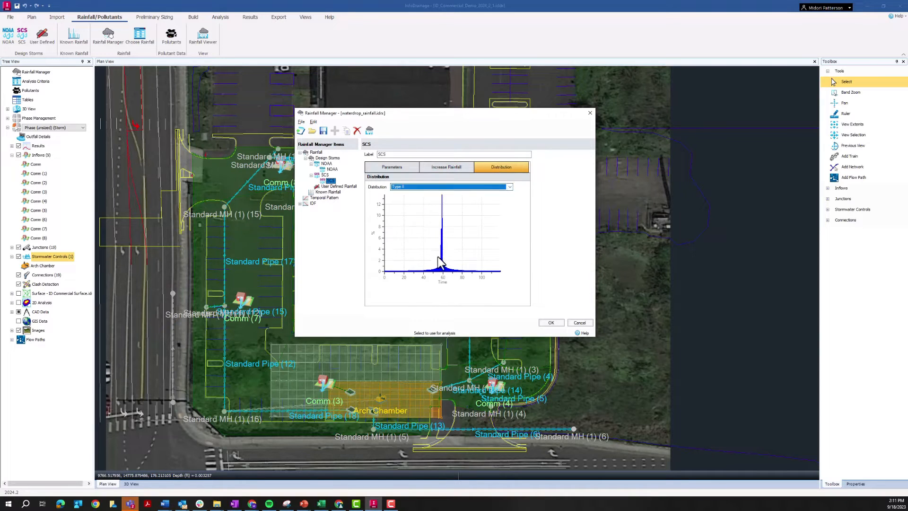
Set the SCS rainfall depths for the 1, 2, 5, 10, 25, 50 and 100-year intervals to 1, 2, 3, 4, 5, 6 and 7 in
{"action": "left_click", "coordinate": [396, 167]}
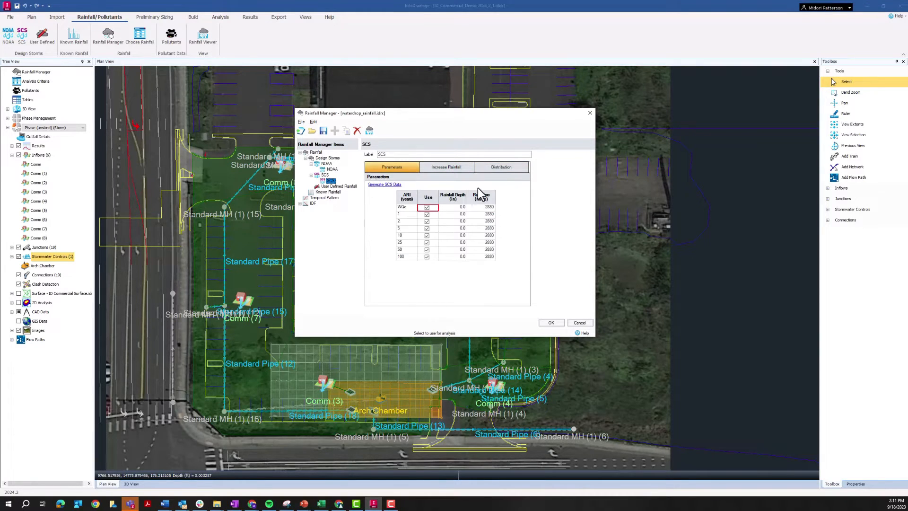
{"action": "left_click", "coordinate": [451, 213]}
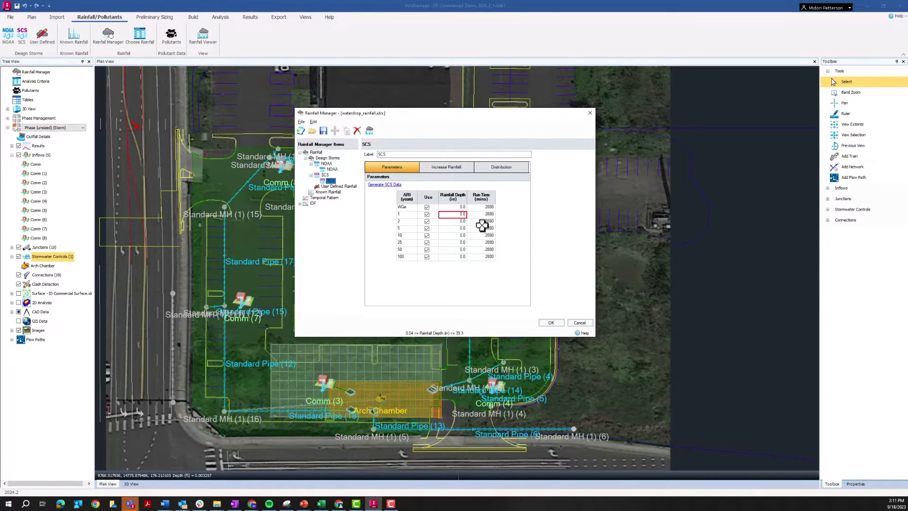
{"action": "type", "text": "1"}
{"action": "key", "text": "Down"}
{"action": "type", "text": "2"}
{"action": "key", "text": "Down"}
{"action": "type", "text": "3"}
{"action": "key", "text": "Down"}
{"action": "type", "text": "4"}
{"action": "key", "text": "Down"}
{"action": "type", "text": "5"}
{"action": "key", "text": "Down"}
{"action": "type", "text": "6"}
{"action": "key", "text": "Down"}
{"action": "type", "text": "7"}
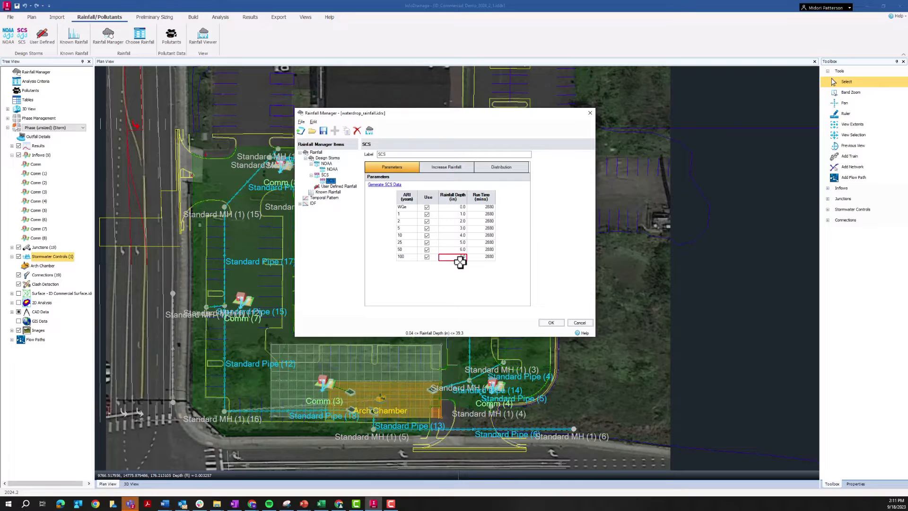
{"action": "key", "text": "Down"}
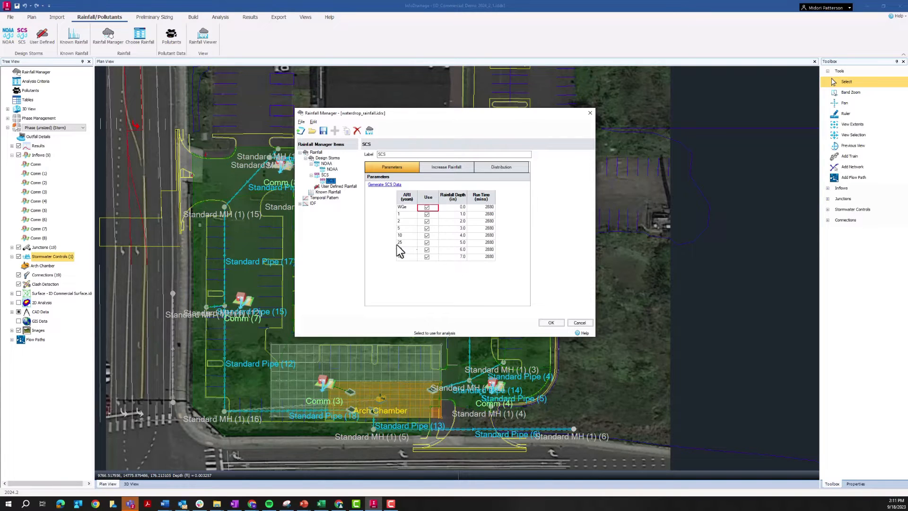
Add a user-defined rainfall item and look over its storm and temporal pattern settings
{"action": "left_click", "coordinate": [324, 187]}
{"action": "left_click", "coordinate": [335, 130]}
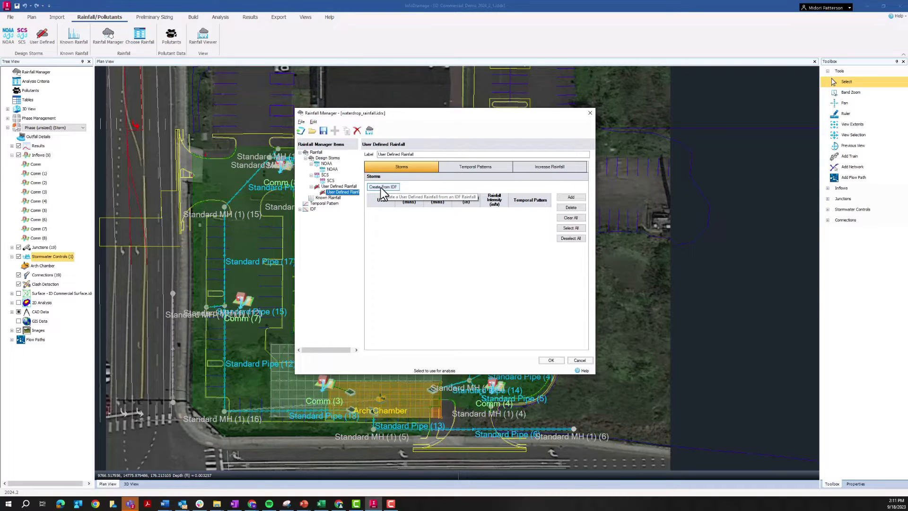
{"action": "left_click", "coordinate": [452, 164]}
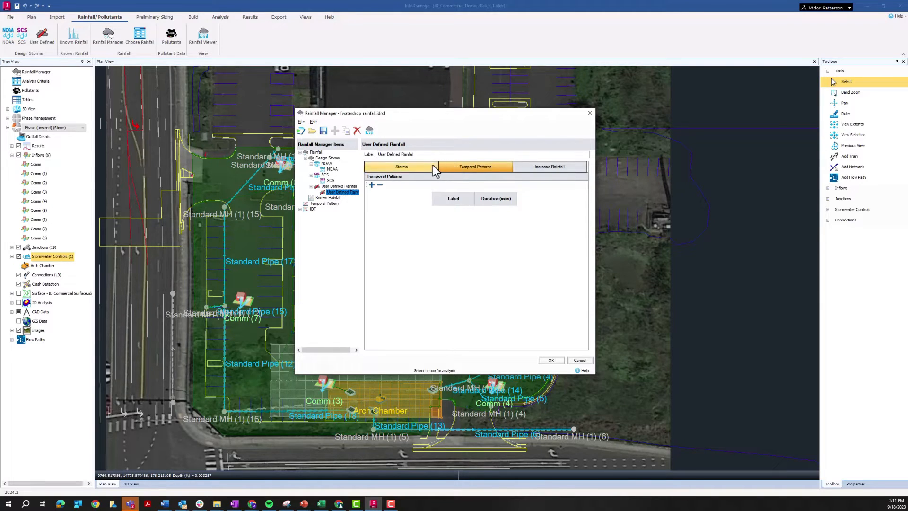
{"action": "left_click", "coordinate": [404, 168]}
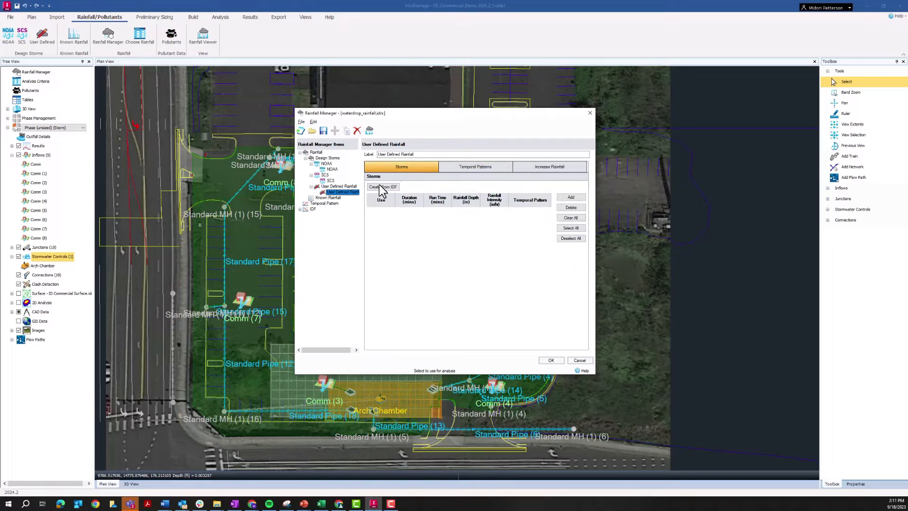
Add a Table IDF item under the library's IDF group
{"action": "left_click", "coordinate": [321, 204]}
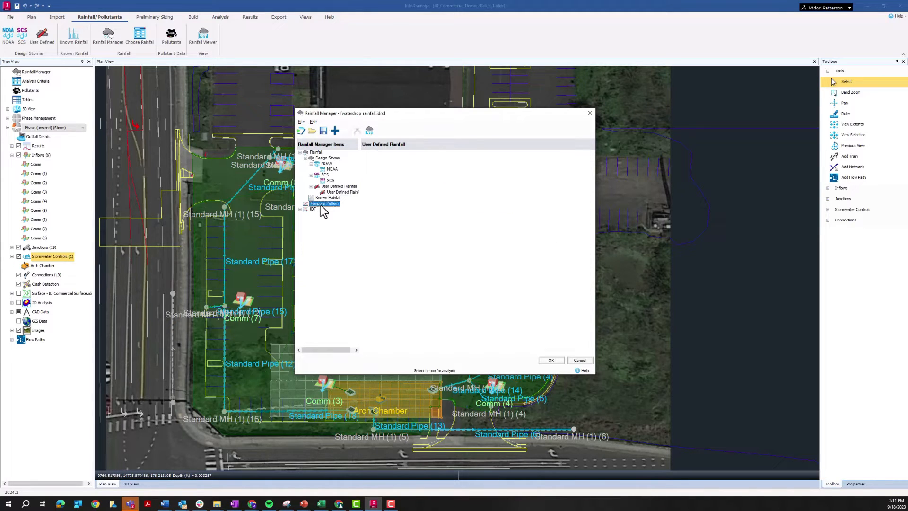
{"action": "left_click", "coordinate": [299, 209]}
{"action": "left_click", "coordinate": [325, 220]}
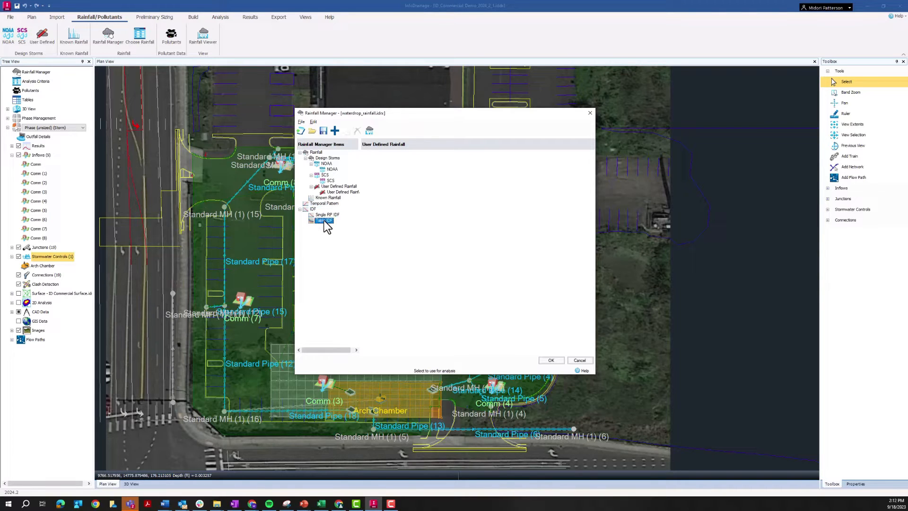
{"action": "left_click", "coordinate": [335, 130]}
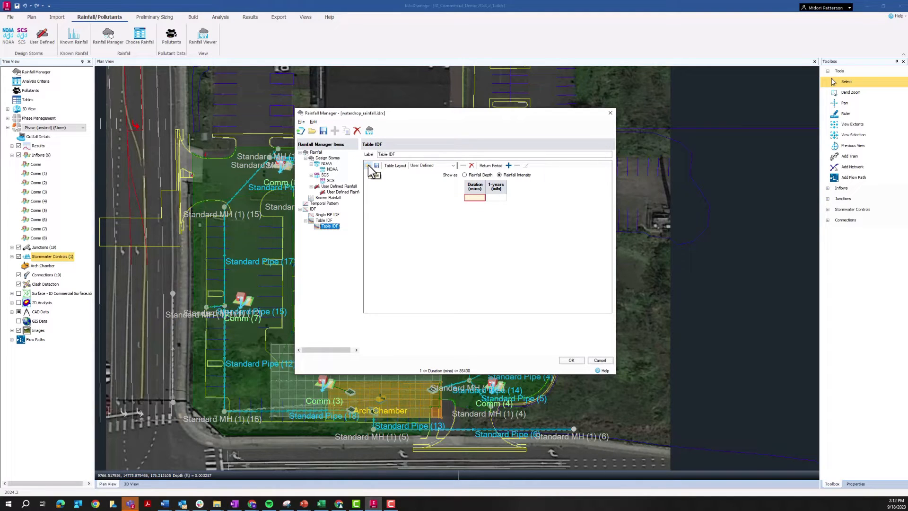
Open the existing rainfall library StormTemplate_MontanaSCS.idrx in the Rainfall Manager
{"action": "left_click_drag", "start_coordinate": [407, 112], "coordinate": [399, 99]}
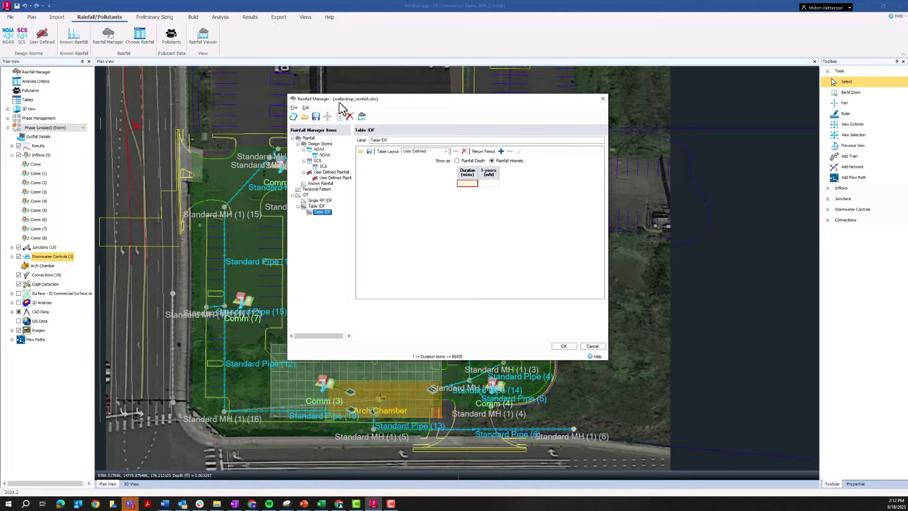
{"action": "left_click", "coordinate": [295, 116]}
{"action": "left_click", "coordinate": [291, 115]}
{"action": "left_click", "coordinate": [304, 117]}
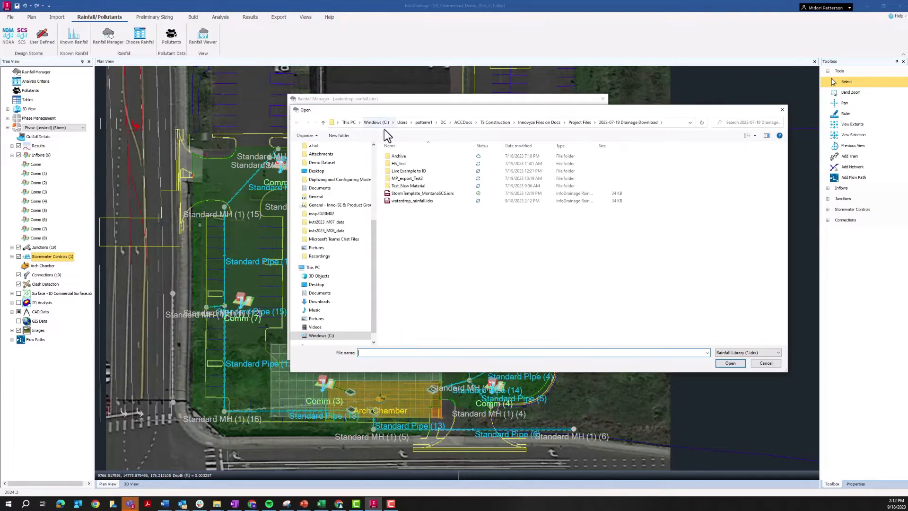
{"action": "left_click", "coordinate": [421, 193]}
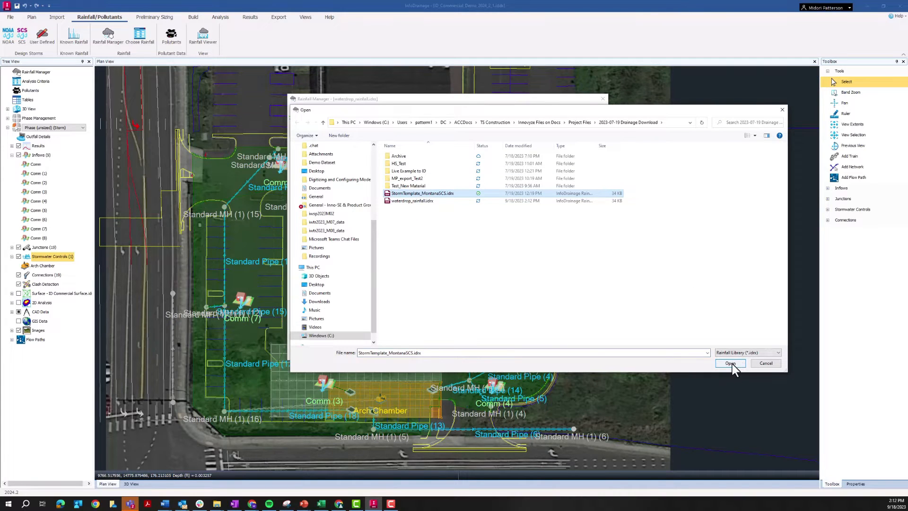
{"action": "left_click", "coordinate": [732, 363]}
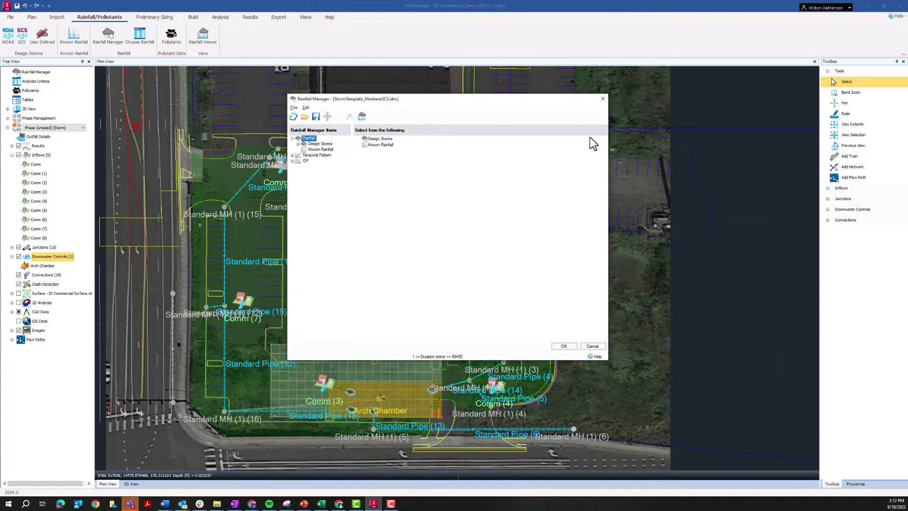
{"action": "left_click_drag", "start_coordinate": [479, 97], "coordinate": [496, 84]}
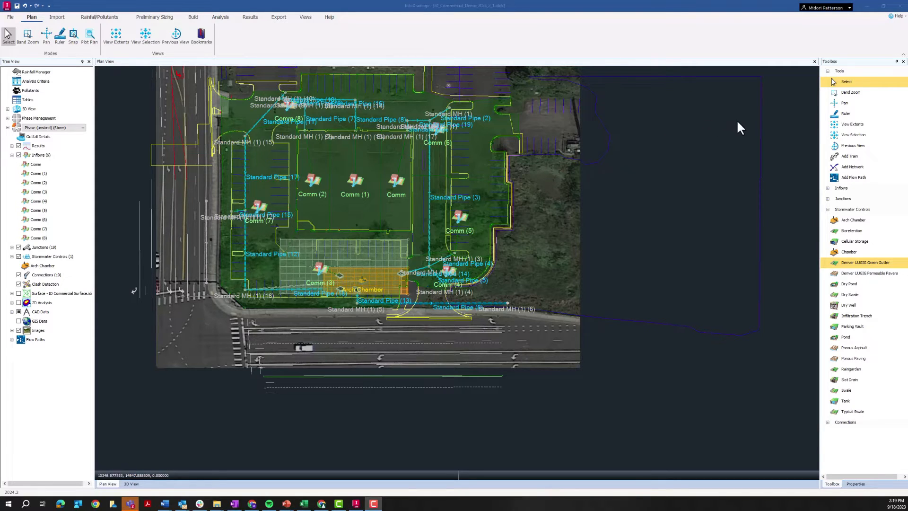
Look over the available stormwater control types and open the Object Templates library
{"action": "left_click", "coordinate": [842, 215]}
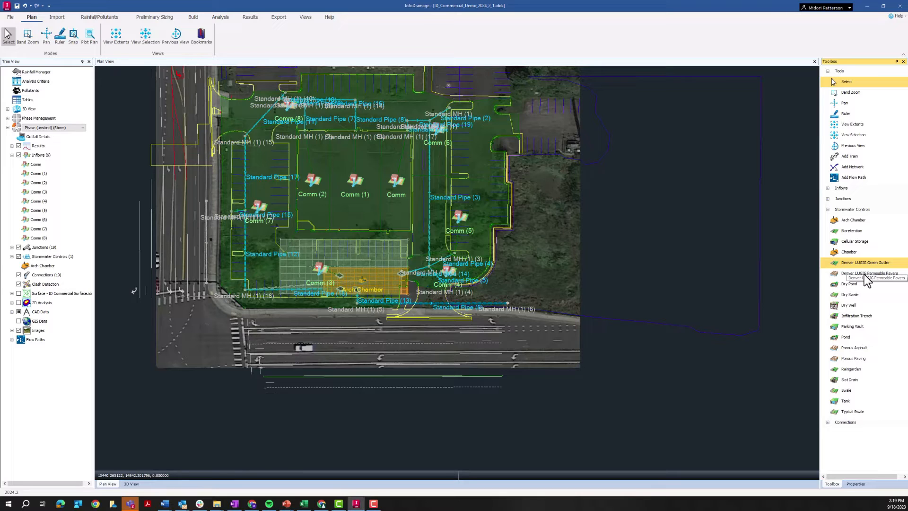
{"action": "left_click", "coordinate": [858, 370]}
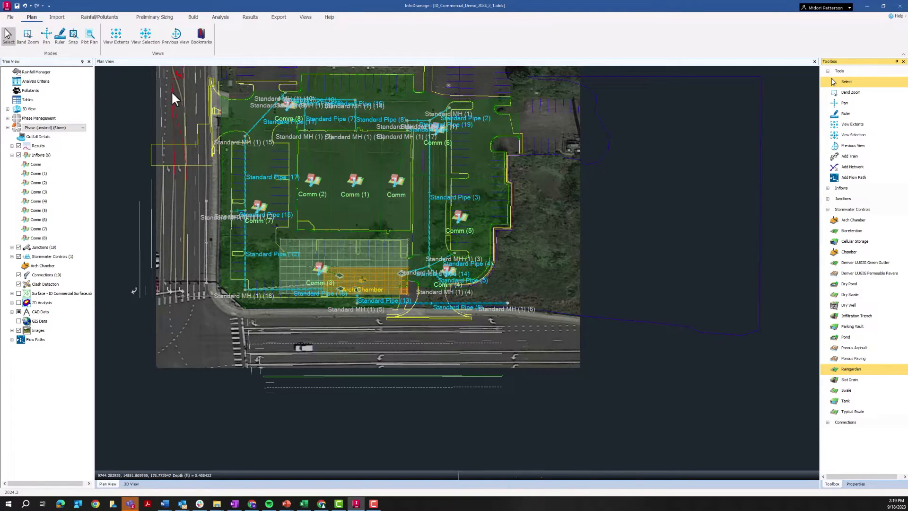
{"action": "left_click", "coordinate": [9, 18]}
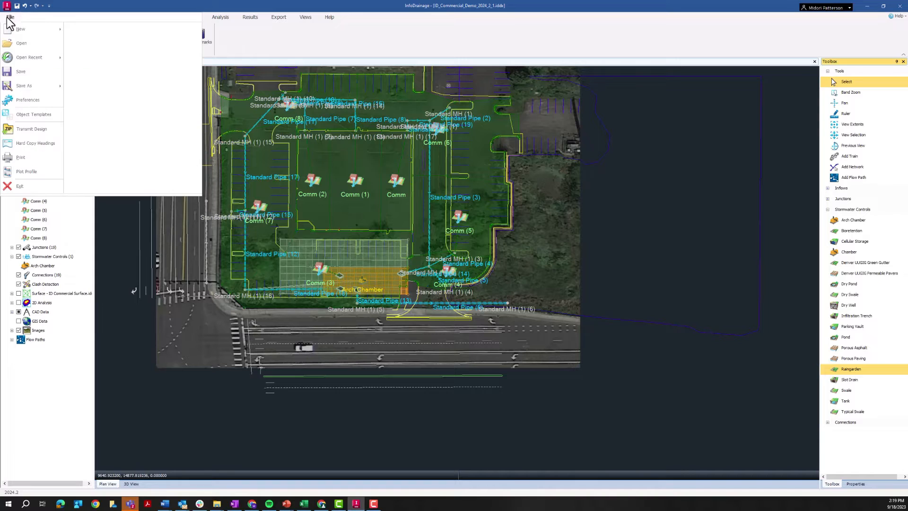
{"action": "left_click", "coordinate": [27, 114]}
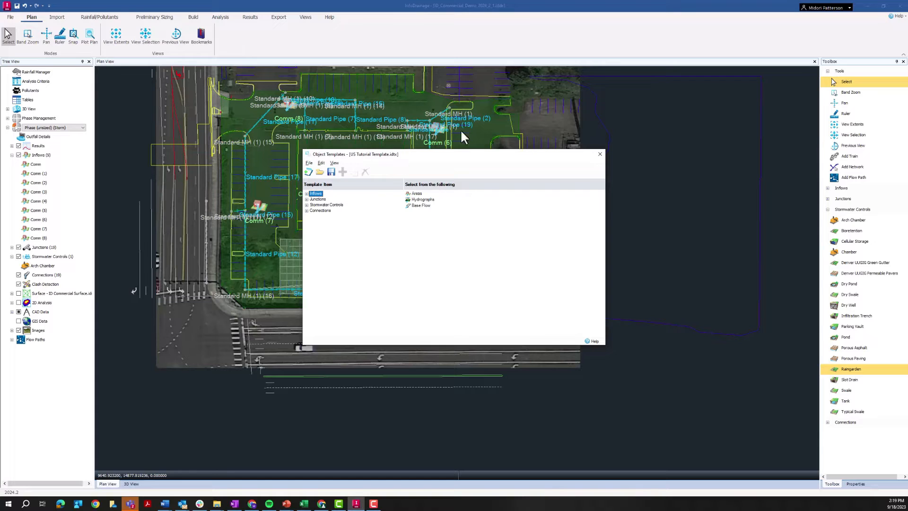
{"action": "left_click_drag", "start_coordinate": [427, 156], "coordinate": [418, 129]}
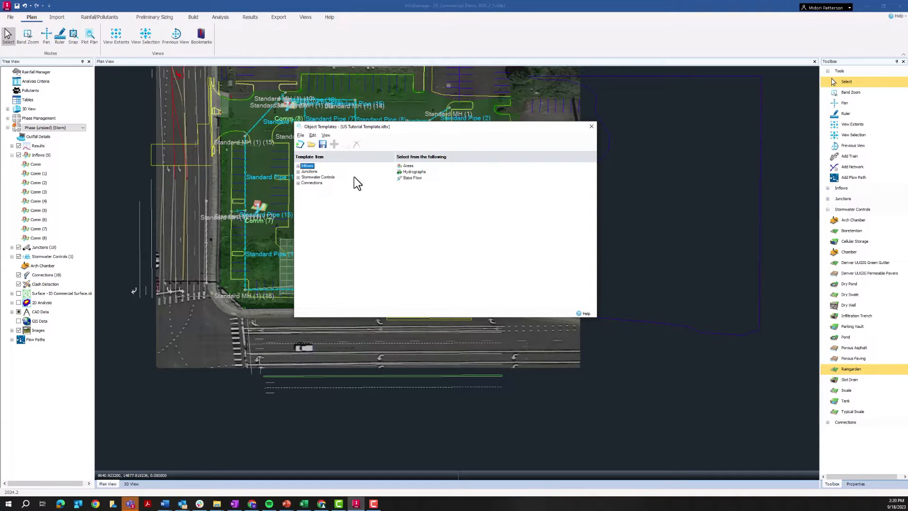
Load the object template file Denver UUGIG Templates.idtx
{"action": "left_click", "coordinate": [311, 145]}
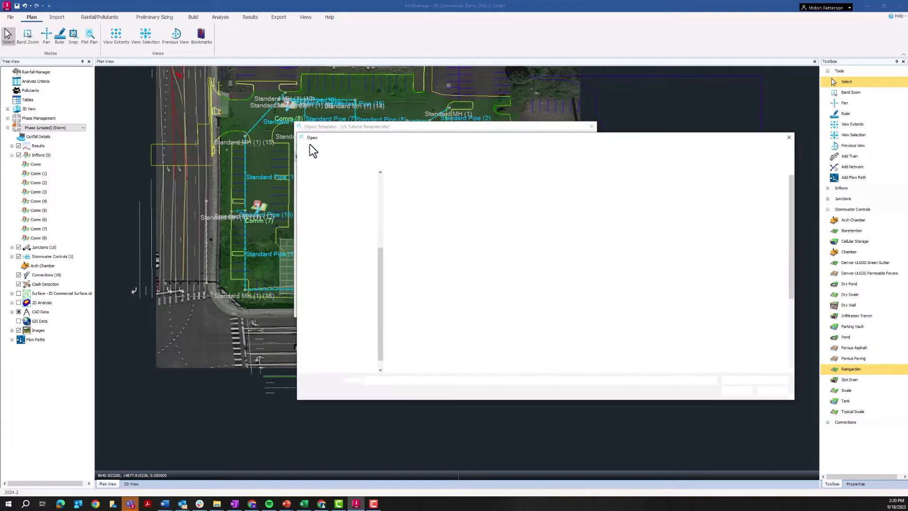
{"action": "scroll", "coordinate": [419, 215], "scroll_direction": "down", "scroll_amount": 5}
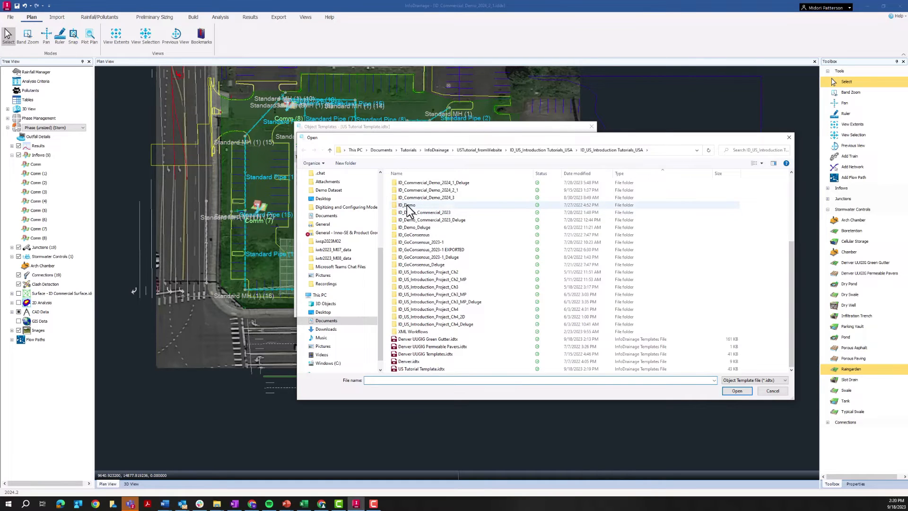
{"action": "left_click", "coordinate": [440, 356]}
{"action": "left_click", "coordinate": [744, 392]}
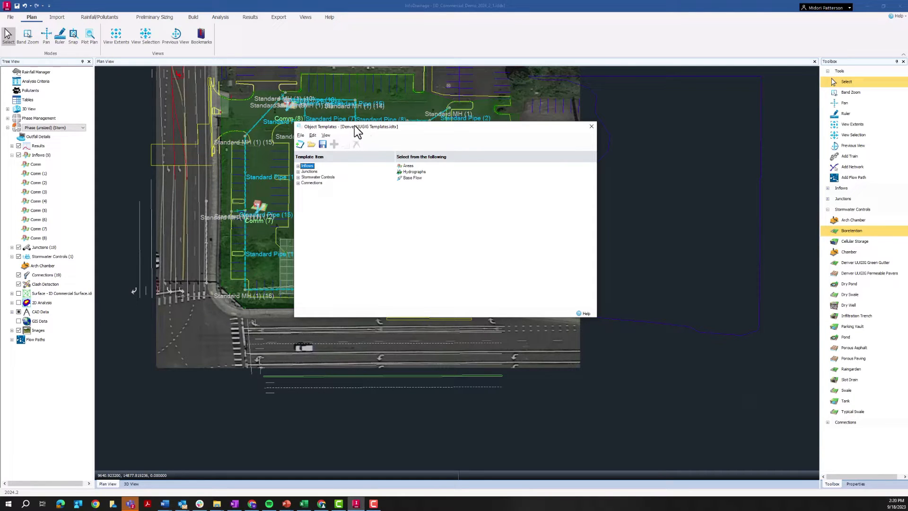
Load the object template file Denver UUGIG Green Gutter.idtx and close the Object Templates library
{"action": "left_click", "coordinate": [311, 145]}
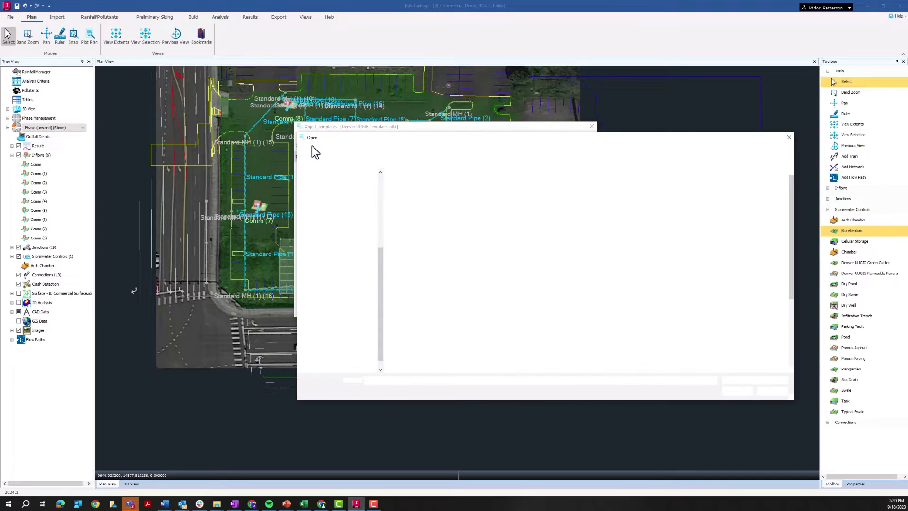
{"action": "scroll", "coordinate": [443, 302], "scroll_direction": "down", "scroll_amount": 5}
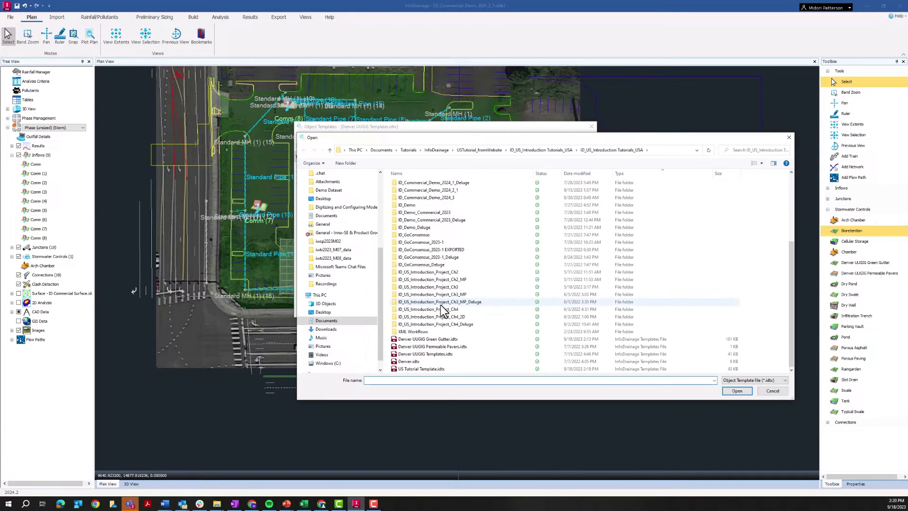
{"action": "left_click", "coordinate": [443, 339]}
{"action": "left_click", "coordinate": [738, 391]}
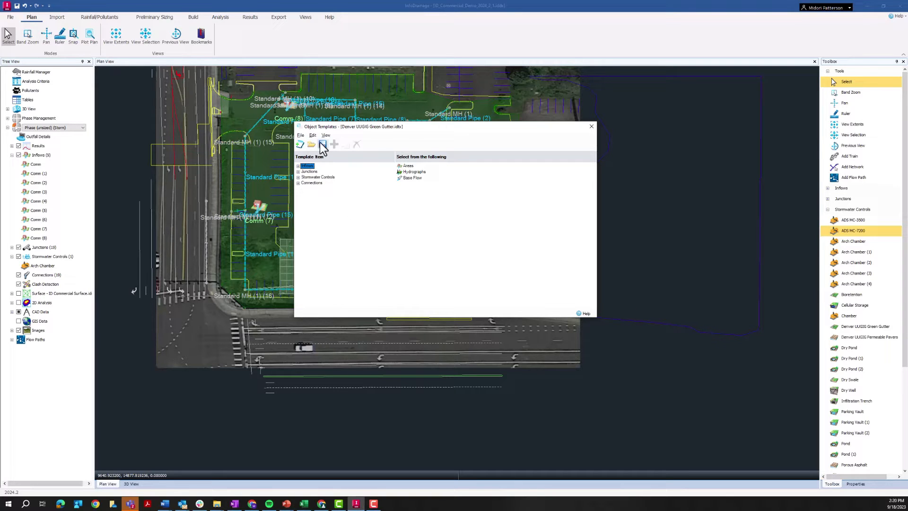
{"action": "left_click", "coordinate": [591, 127]}
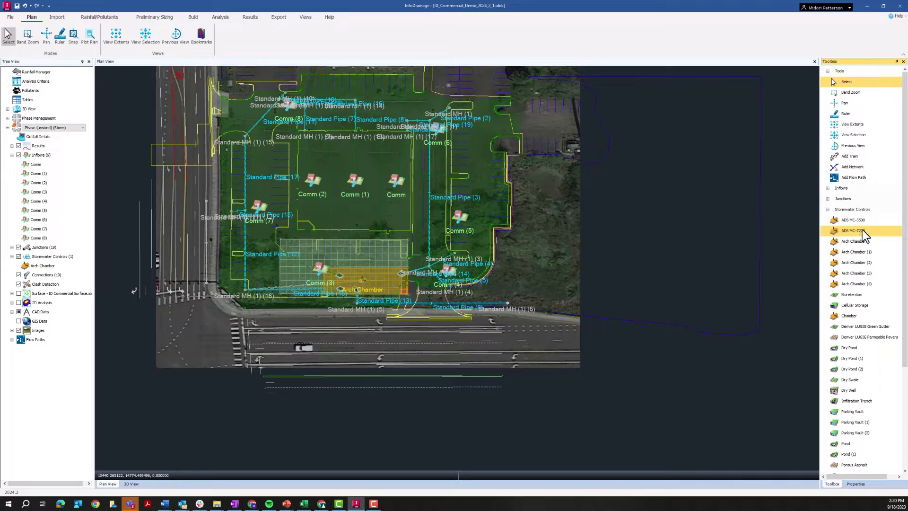
Place an ADS MC-7200 stormwater control on the plan, in the open ground just east of Comm (4)
{"action": "left_click", "coordinate": [852, 230]}
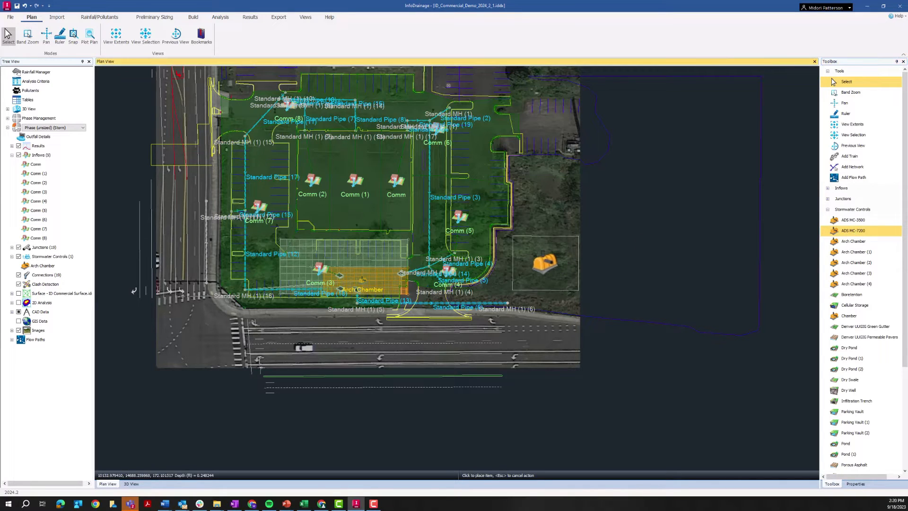
{"action": "left_click", "coordinate": [539, 260]}
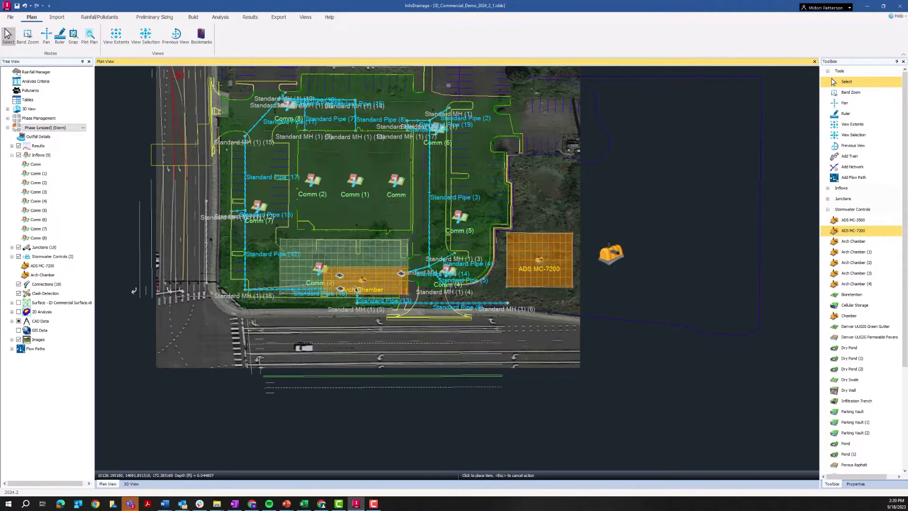
{"action": "left_click", "coordinate": [847, 82]}
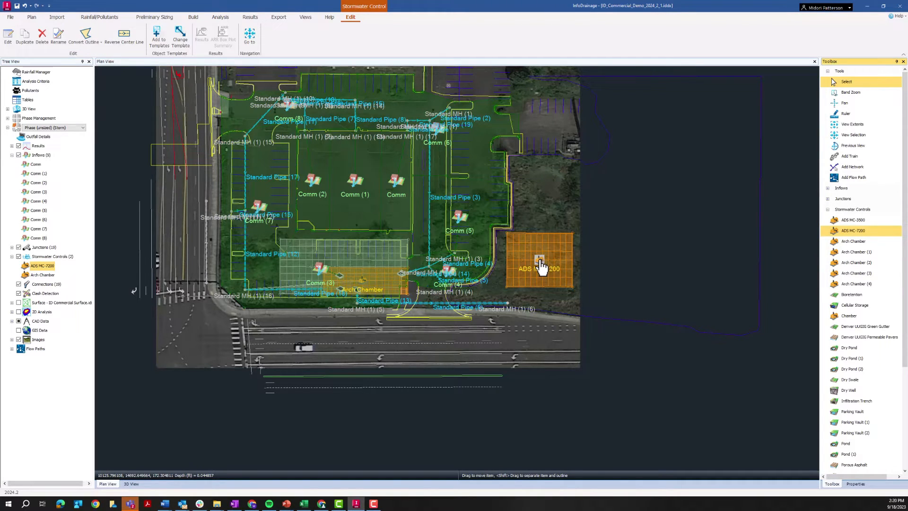
Set the ADS MC-7200 control's chamber length to 8.59 ft and accept the change
{"action": "double_click", "coordinate": [539, 267]}
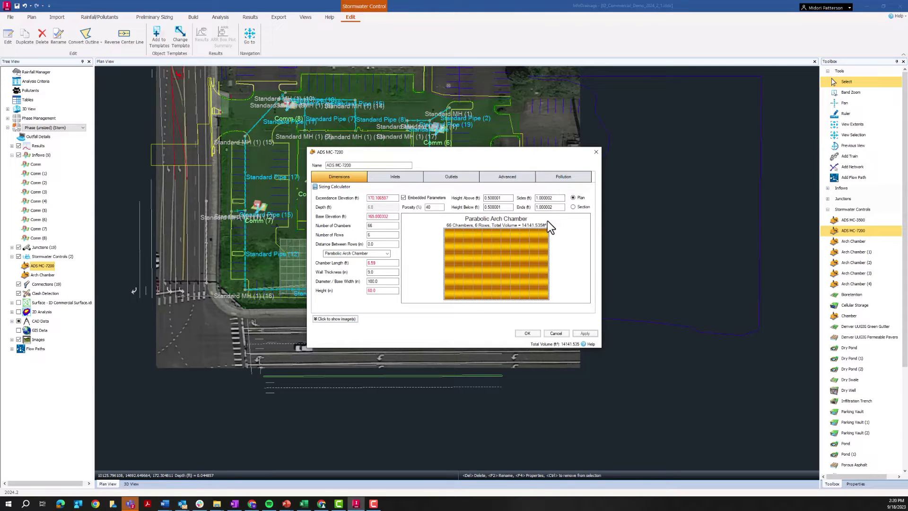
{"action": "left_click_drag", "start_coordinate": [376, 151], "coordinate": [348, 156]}
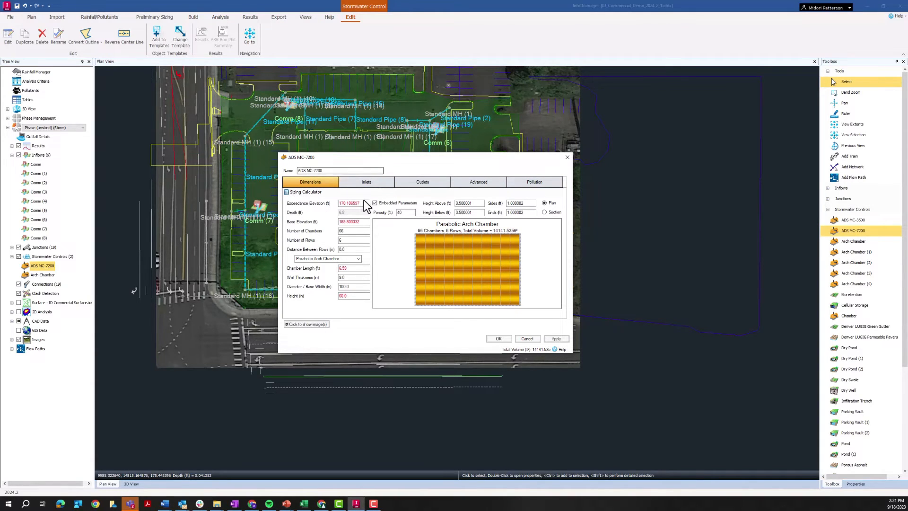
{"action": "left_click_drag", "start_coordinate": [403, 161], "coordinate": [430, 153]}
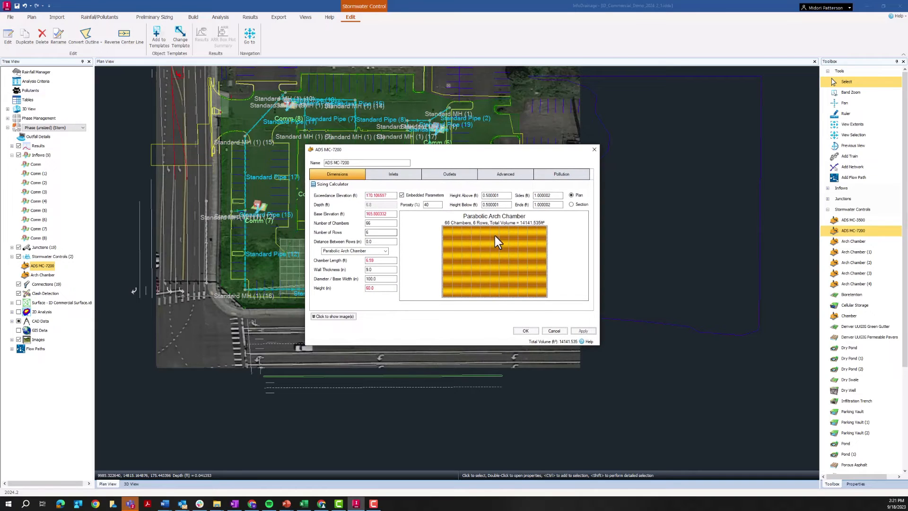
{"action": "double_click", "coordinate": [387, 259]}
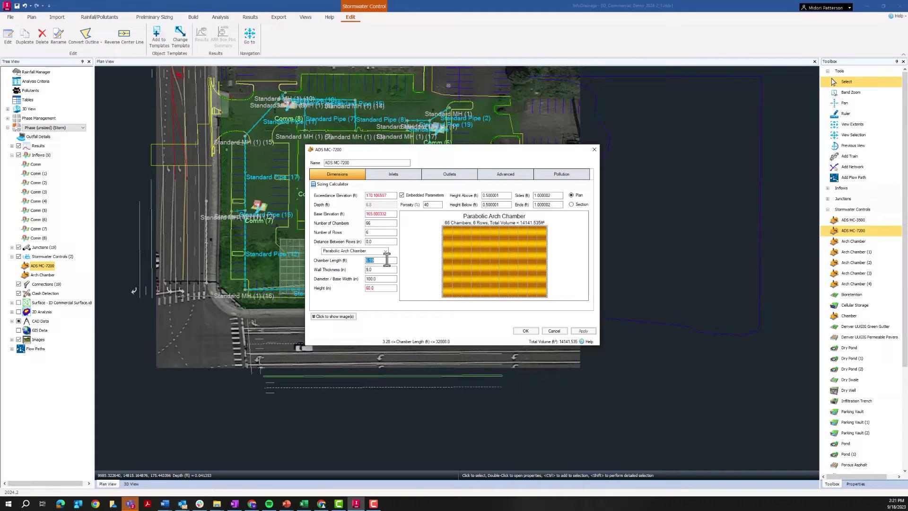
{"action": "type", "text": "8"}
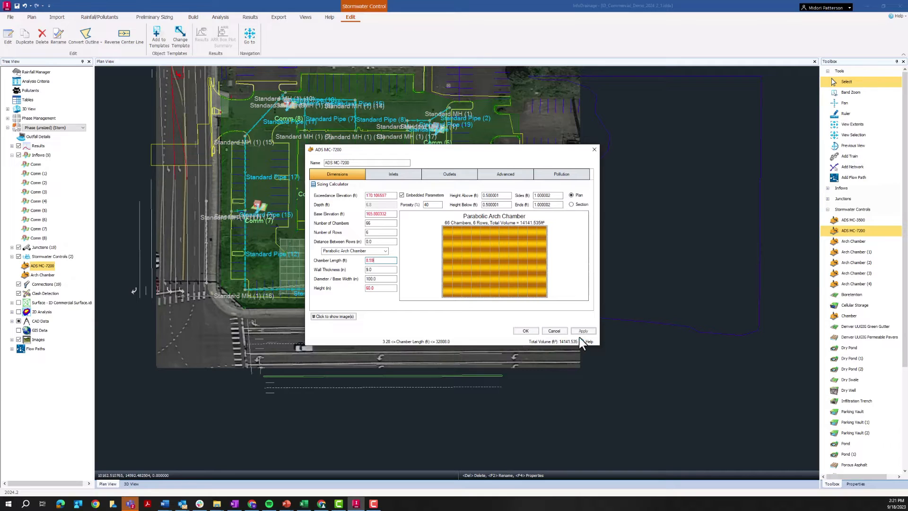
{"action": "left_click", "coordinate": [534, 332]}
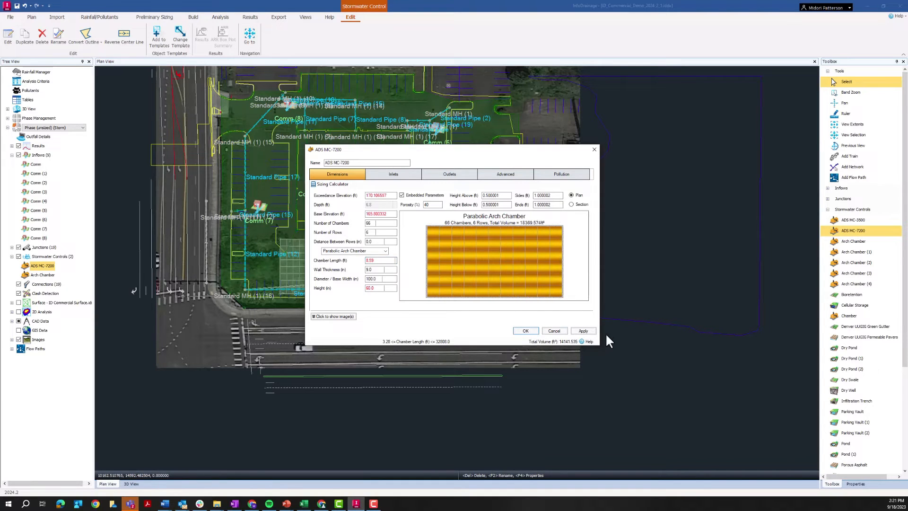
{"action": "key", "text": "Return"}
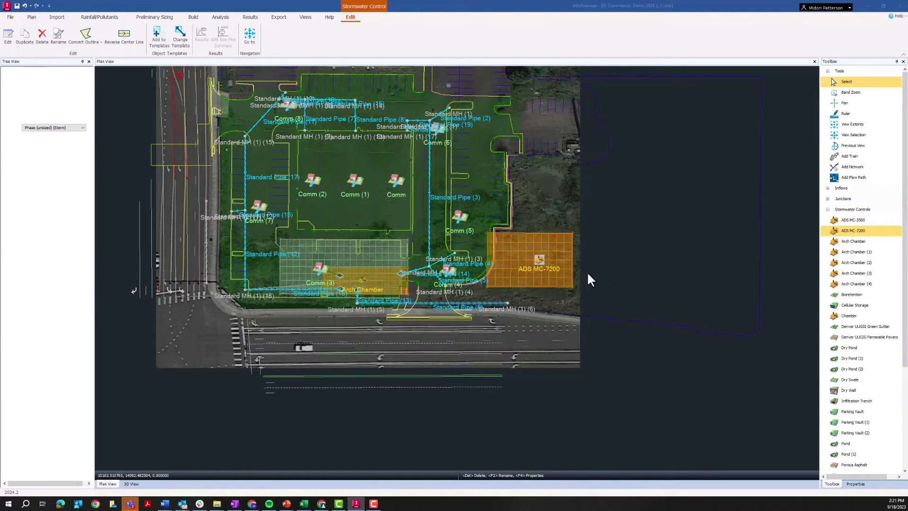
Add the modified ADS MC-7200 control to the object templates
{"action": "right_click", "coordinate": [540, 262]}
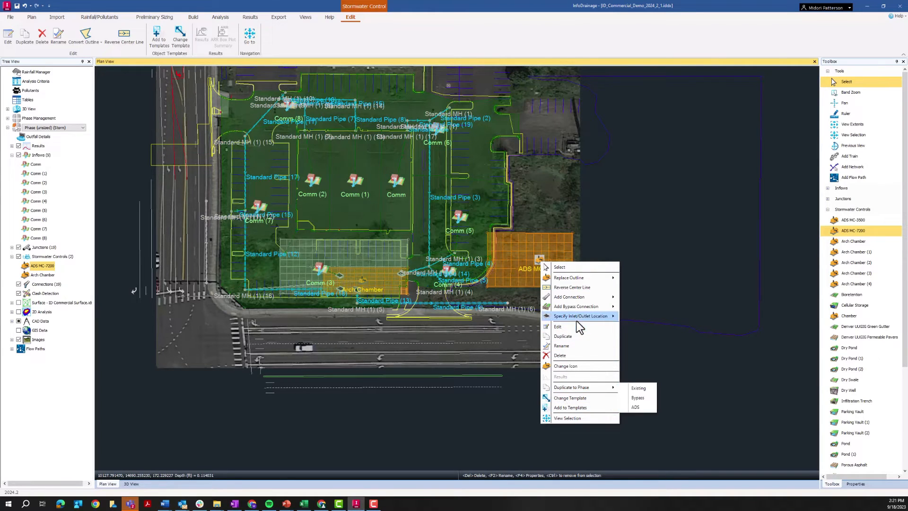
{"action": "mouse_move", "coordinate": [576, 308]}
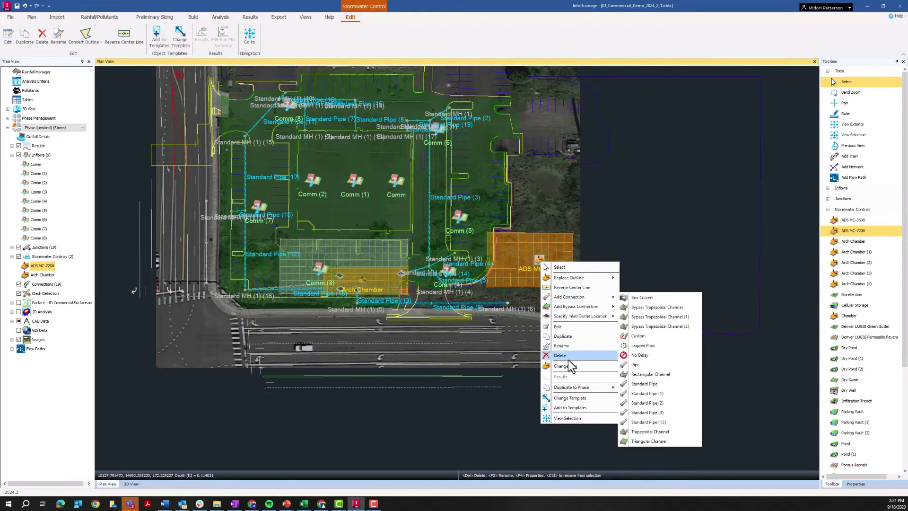
{"action": "left_click", "coordinate": [566, 407]}
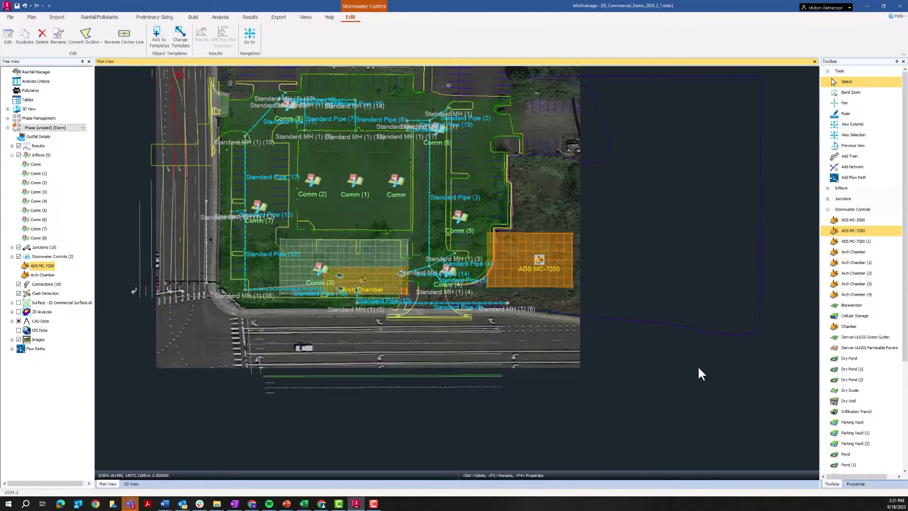
Place a control from the new ADS MC-7200 (1) template directly north of the ADS MC-7200 chamber
{"action": "left_click", "coordinate": [857, 242]}
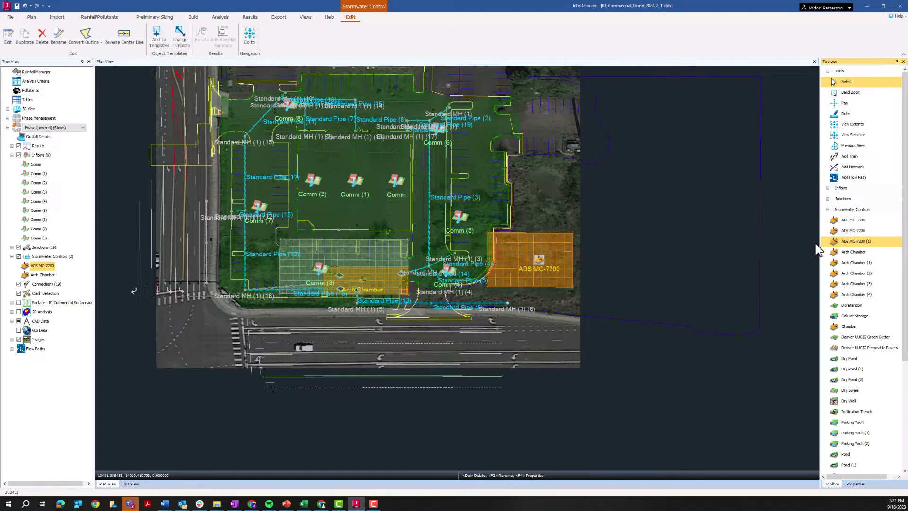
{"action": "left_click", "coordinate": [853, 242]}
{"action": "left_click", "coordinate": [538, 199]}
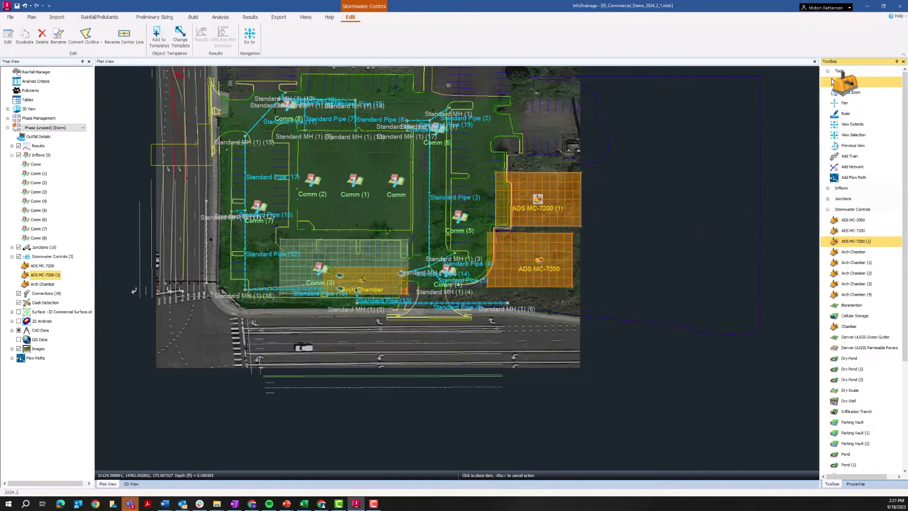
{"action": "left_click", "coordinate": [537, 202]}
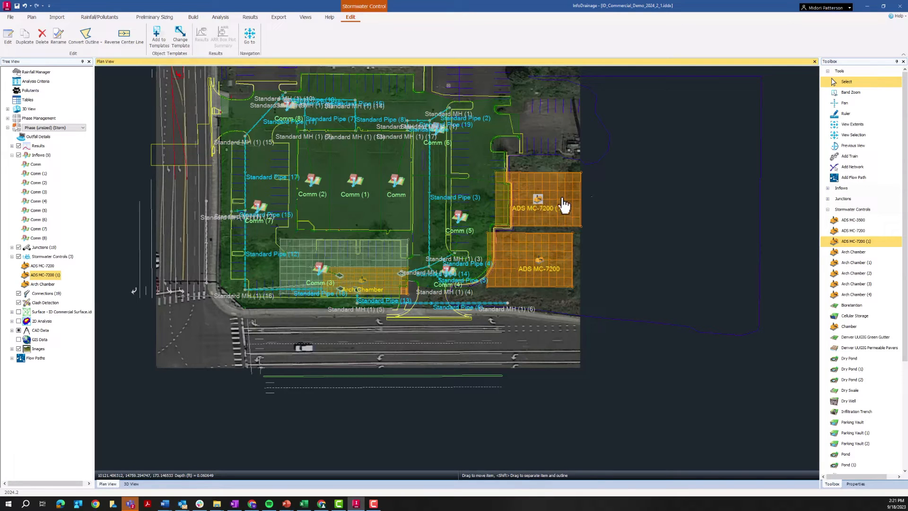
Rename the ADS MC-7200 (1) control on the plan as ADS MC-8000
{"action": "double_click", "coordinate": [556, 206]}
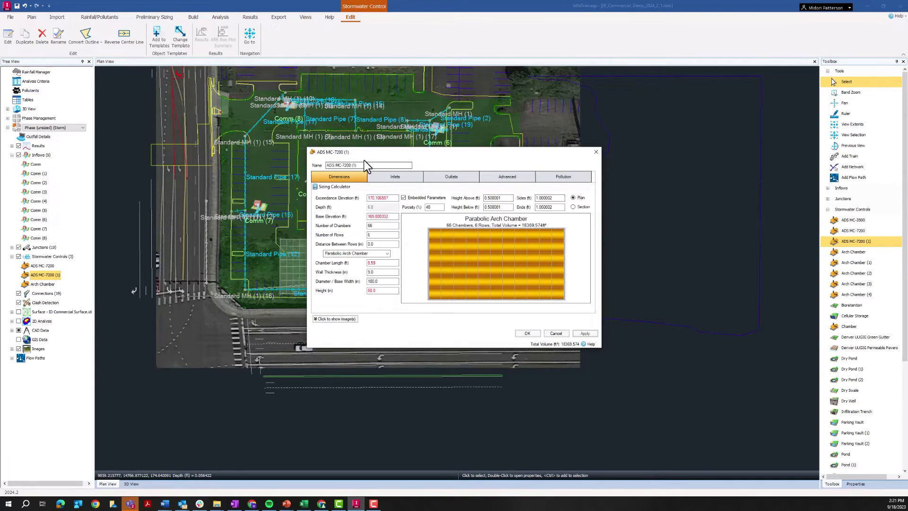
{"action": "left_click_drag", "start_coordinate": [366, 165], "coordinate": [345, 165]}
{"action": "type", "text": "800"}
{"action": "left_click", "coordinate": [527, 334]}
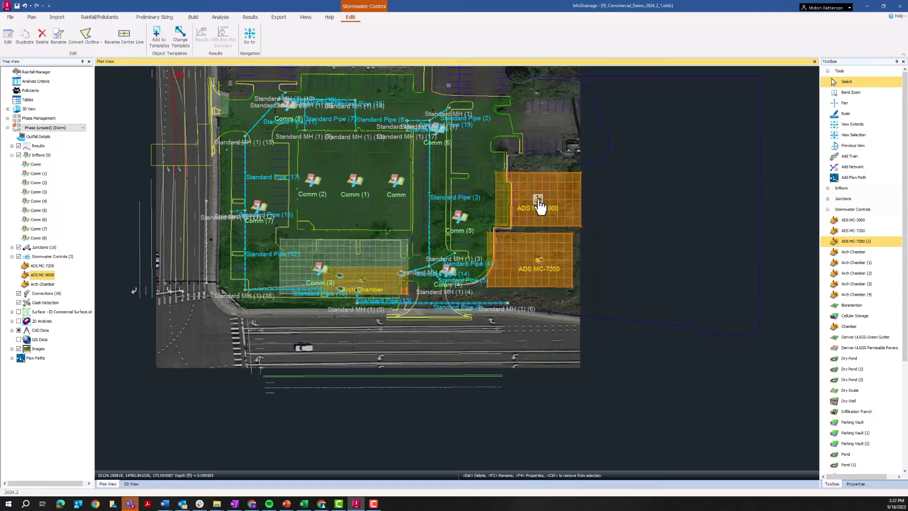
Add the ADS MC-8000 control on the plan to the object templates
{"action": "right_click", "coordinate": [538, 200]}
{"action": "left_click", "coordinate": [562, 342]}
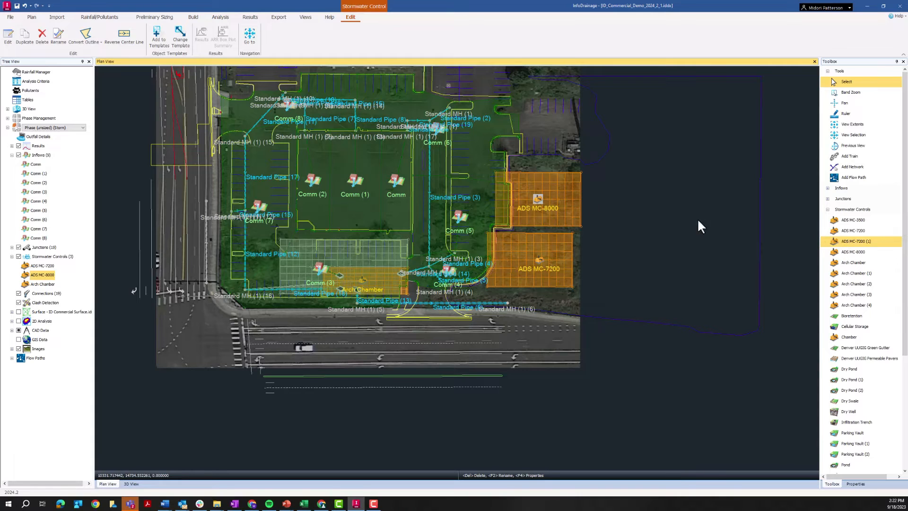
Delete the ADS MC-7200 (1) chamber template from the object templates and display the ADS MC-8000 template
{"action": "left_click", "coordinate": [10, 17]}
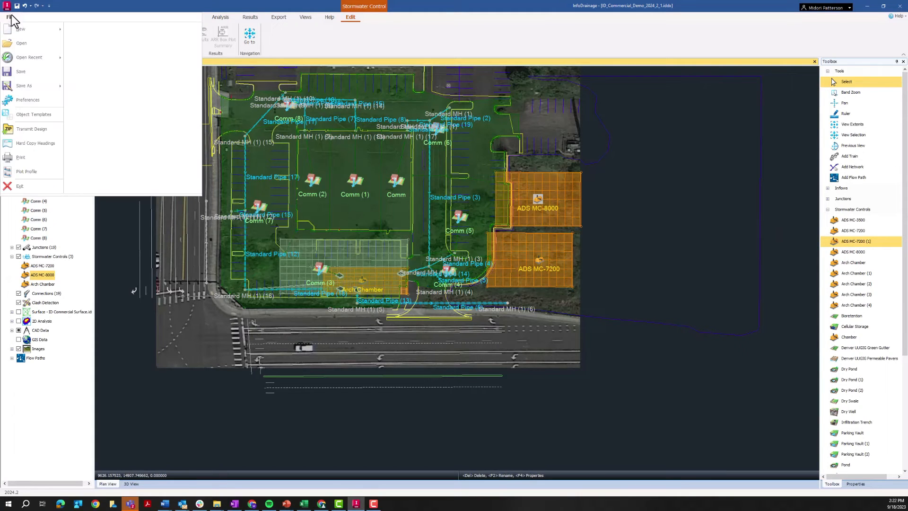
{"action": "left_click", "coordinate": [33, 115]}
{"action": "left_click", "coordinate": [307, 205]}
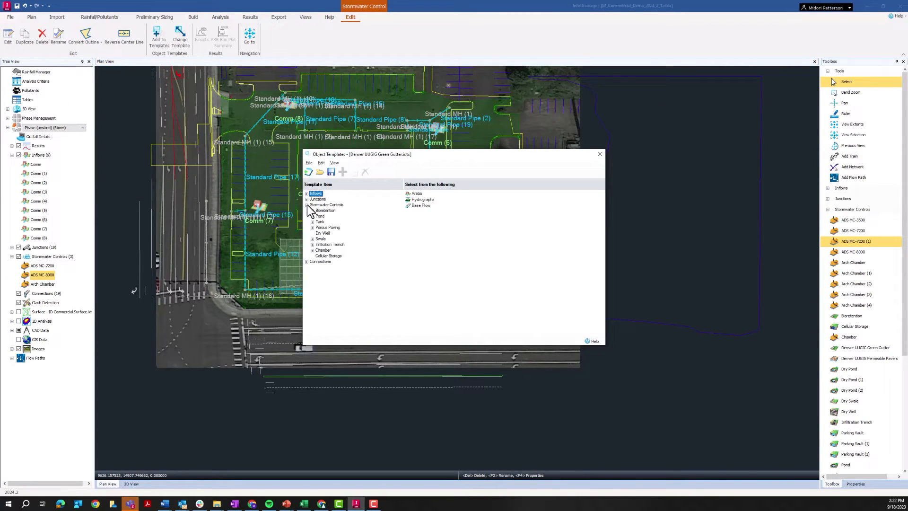
{"action": "left_click", "coordinate": [312, 251]}
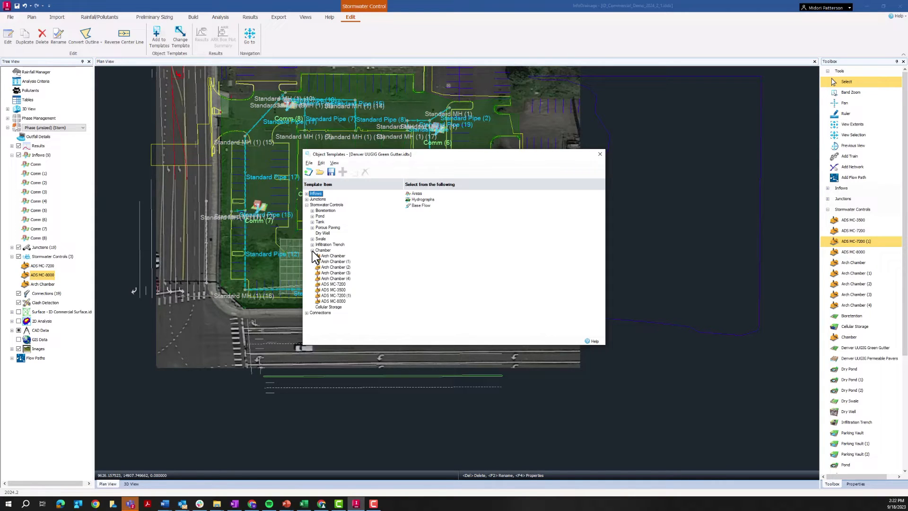
{"action": "left_click", "coordinate": [344, 298]}
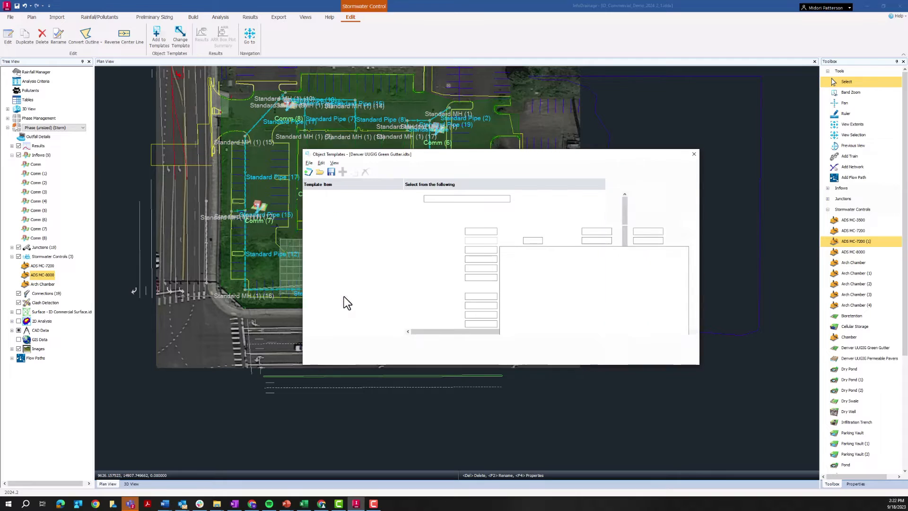
{"action": "left_click", "coordinate": [365, 172]}
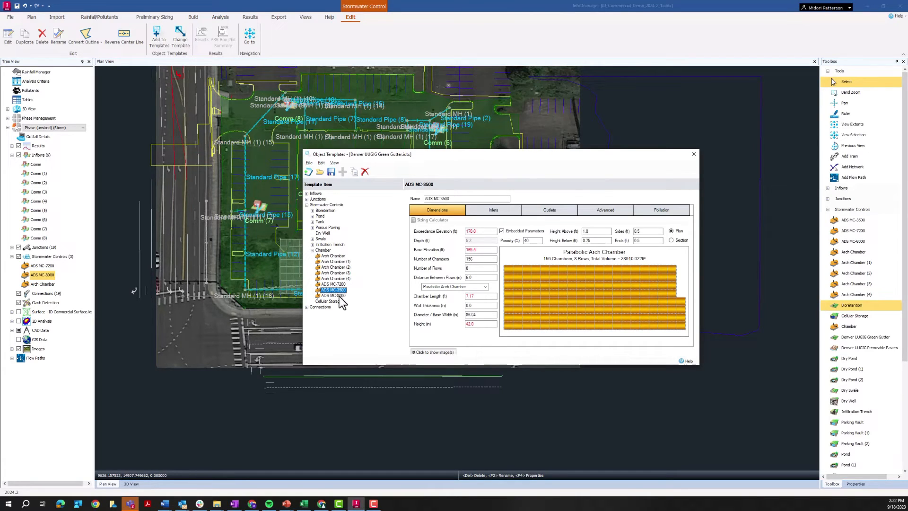
{"action": "left_click", "coordinate": [339, 295]}
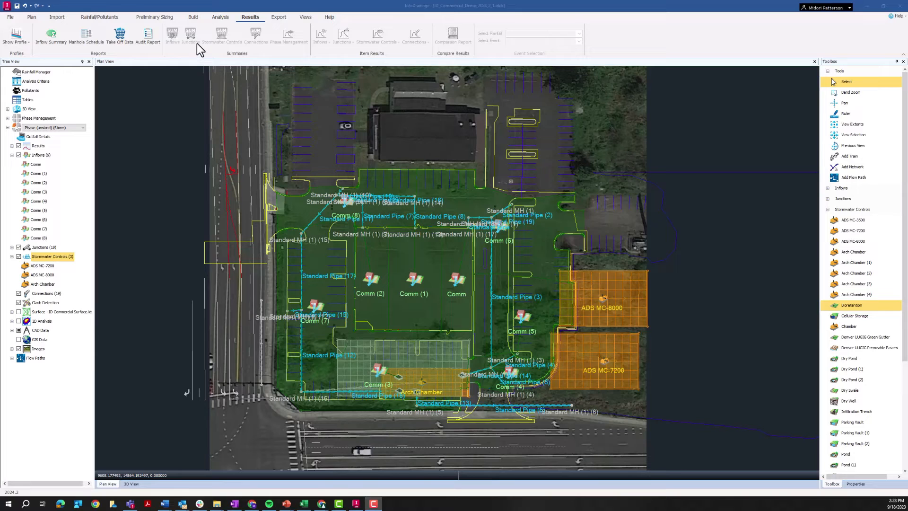
Open the model's data tables, widen their window on both sides and bring up the connections table
{"action": "left_click", "coordinate": [195, 17]}
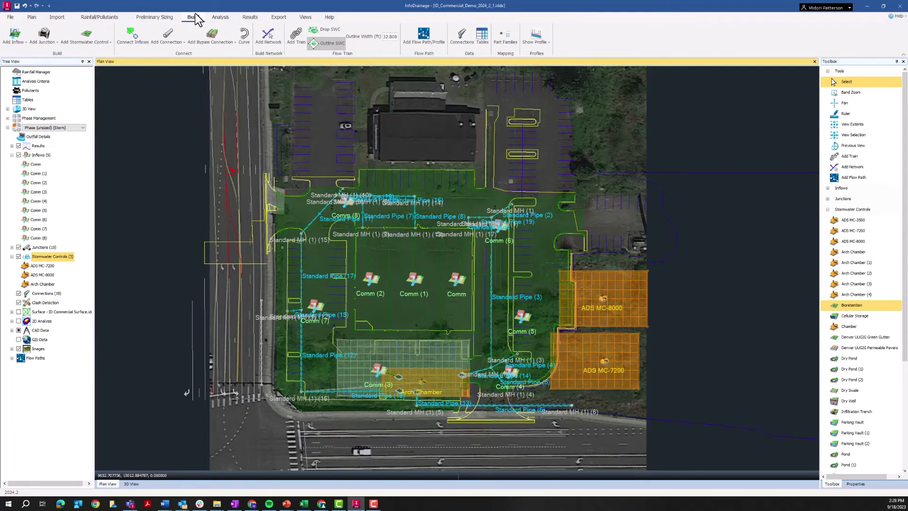
{"action": "left_click", "coordinate": [480, 38]}
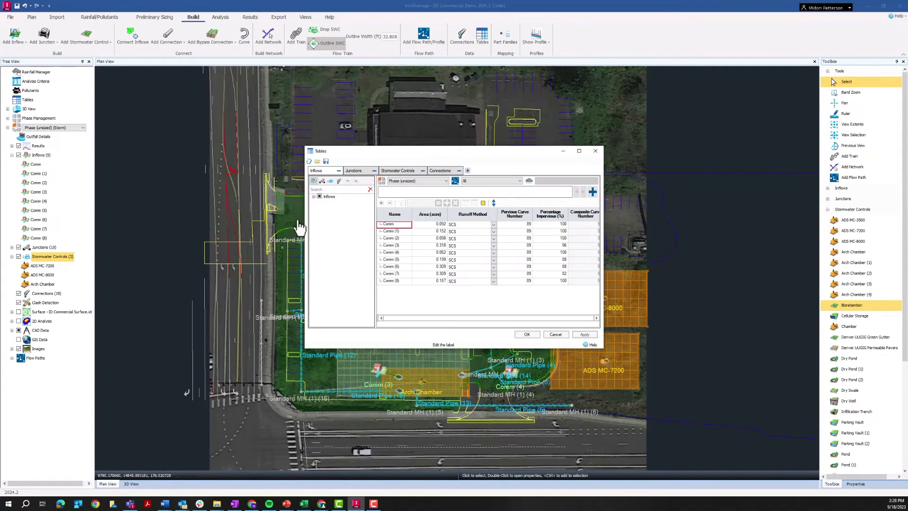
{"action": "left_click_drag", "start_coordinate": [302, 221], "coordinate": [180, 216]}
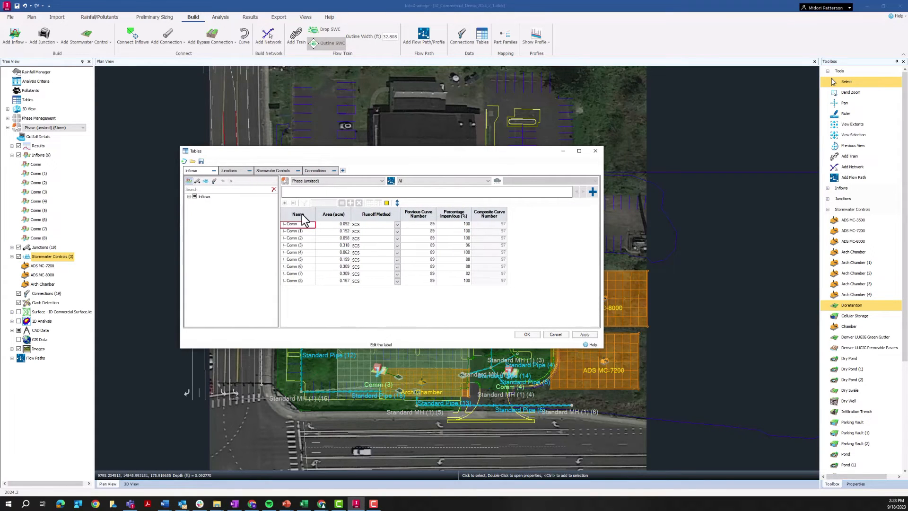
{"action": "left_click_drag", "start_coordinate": [604, 227], "coordinate": [654, 226]}
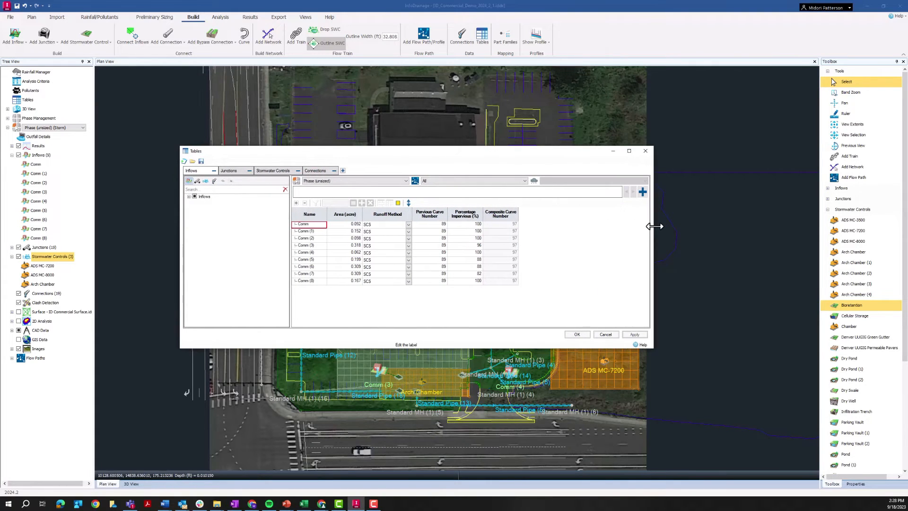
{"action": "left_click", "coordinate": [238, 171]}
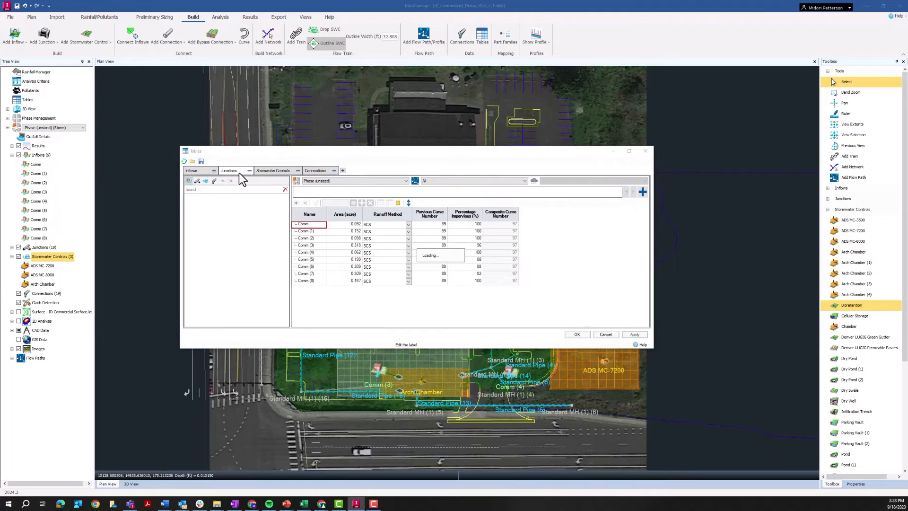
{"action": "left_click", "coordinate": [326, 172]}
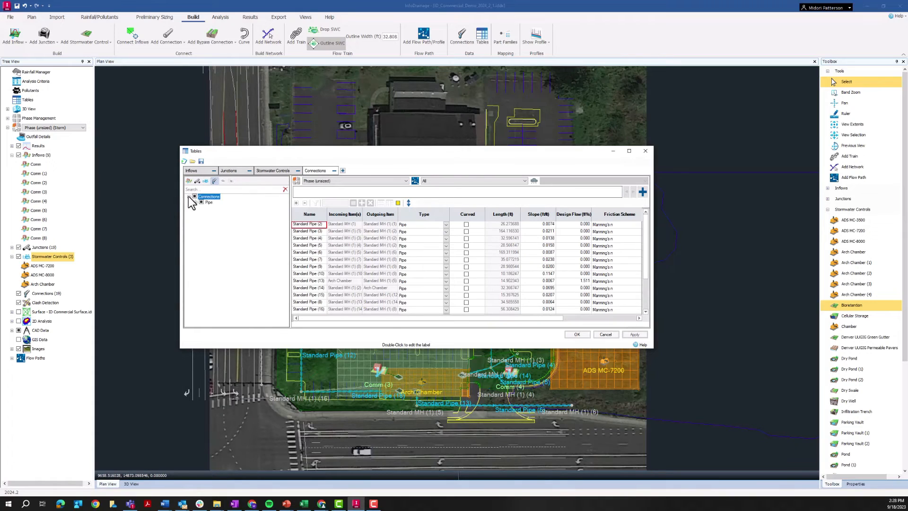
Hide the pipe columns Friction Scheme, Manning's n, Diameter / Base Width, Upstream Cover Elevation and Type in the connections table
{"action": "left_click", "coordinate": [194, 203]}
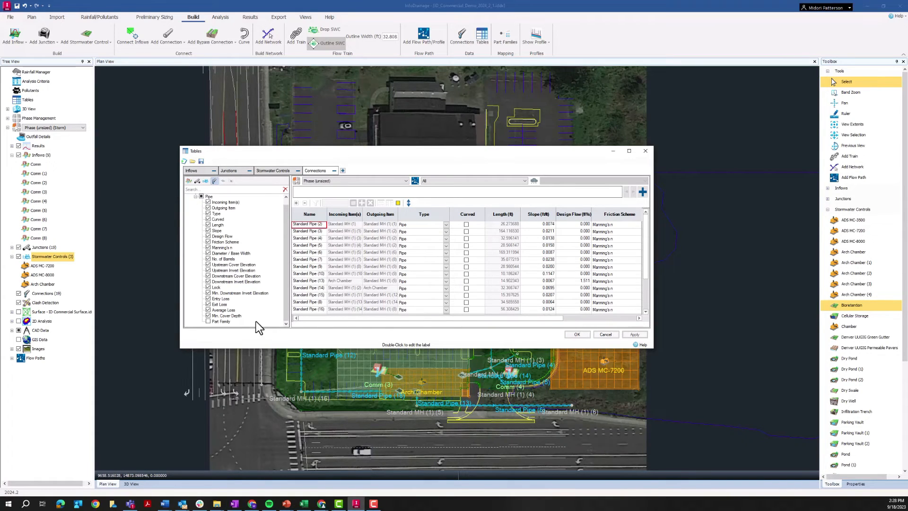
{"action": "left_click", "coordinate": [209, 287]}
{"action": "left_click", "coordinate": [208, 242]}
{"action": "left_click", "coordinate": [208, 248]}
{"action": "left_click", "coordinate": [208, 253]}
{"action": "left_click", "coordinate": [207, 264]}
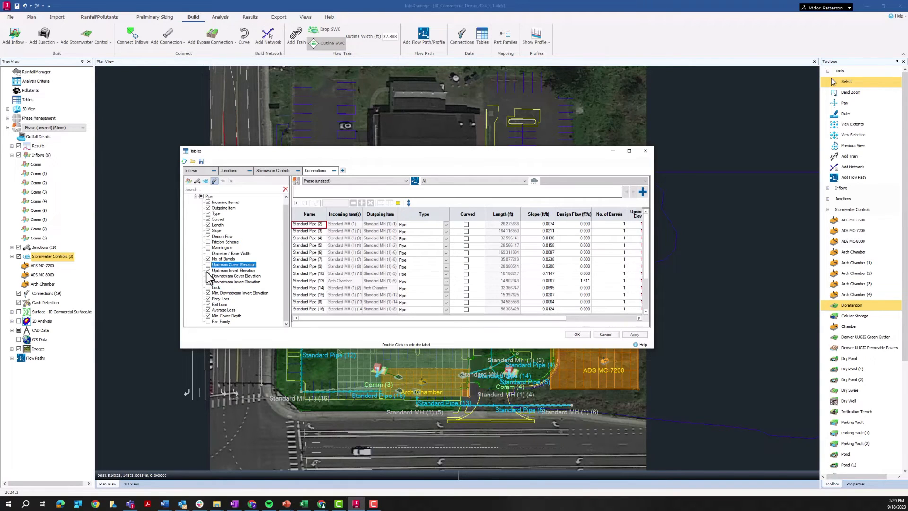
{"action": "left_click", "coordinate": [208, 213]}
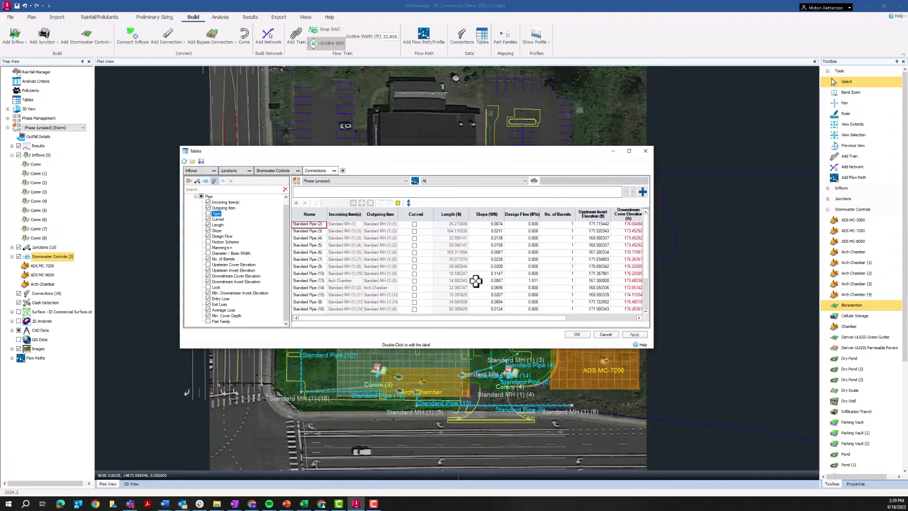
Save the configuration of all tables as a table configuration file in the ID_US_Introduction Tutorials_USA folder
{"action": "left_click", "coordinate": [203, 159]}
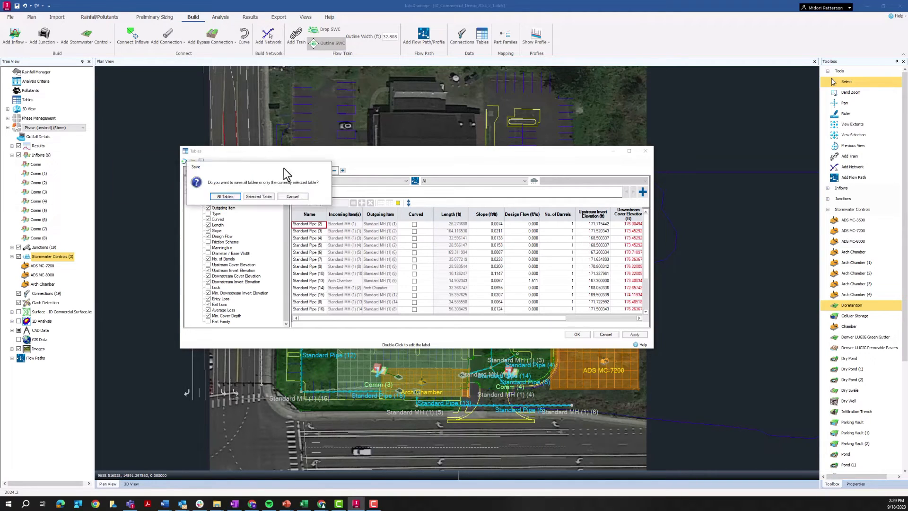
{"action": "left_click_drag", "start_coordinate": [223, 165], "coordinate": [426, 165]}
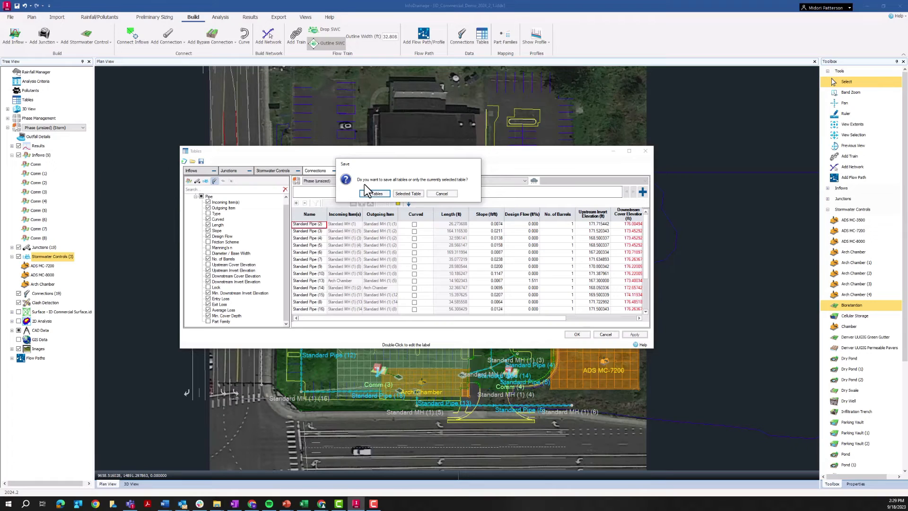
{"action": "left_click", "coordinate": [385, 194]}
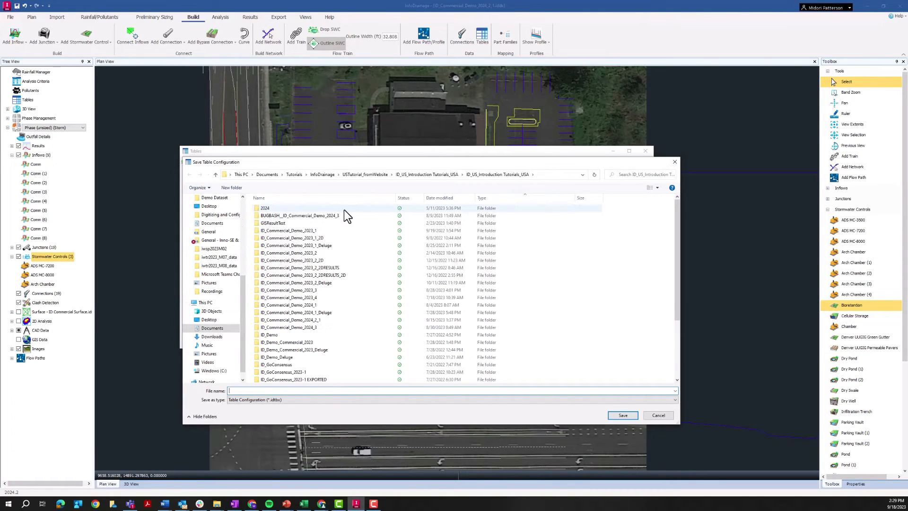
{"action": "left_click_drag", "start_coordinate": [369, 158], "coordinate": [492, 184]}
{"action": "left_click", "coordinate": [189, 170]}
{"action": "left_click", "coordinate": [268, 171]}
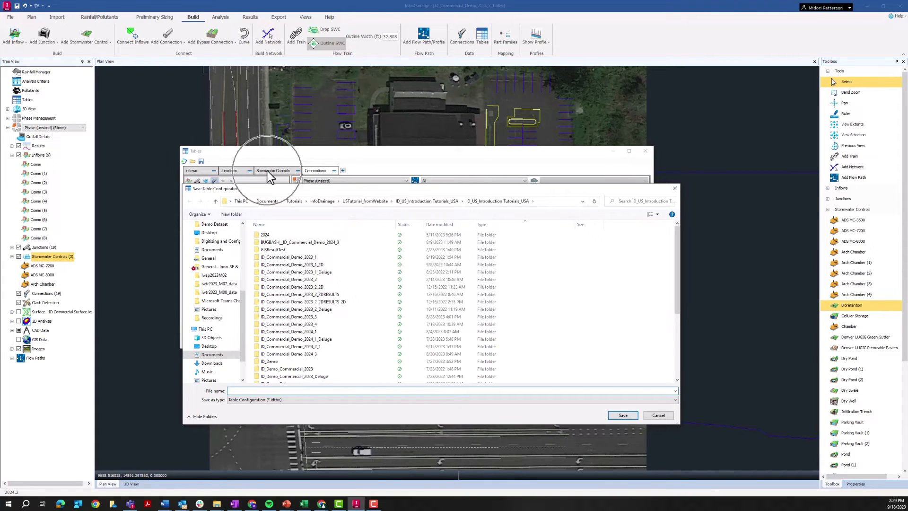
{"action": "left_click_drag", "start_coordinate": [335, 186], "coordinate": [406, 121]}
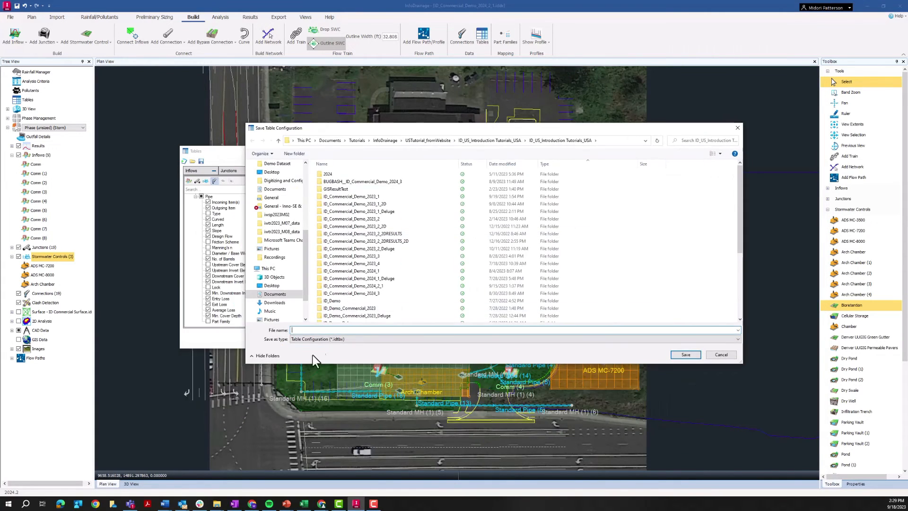
{"action": "scroll", "coordinate": [350, 302], "scroll_direction": "down", "scroll_amount": 5}
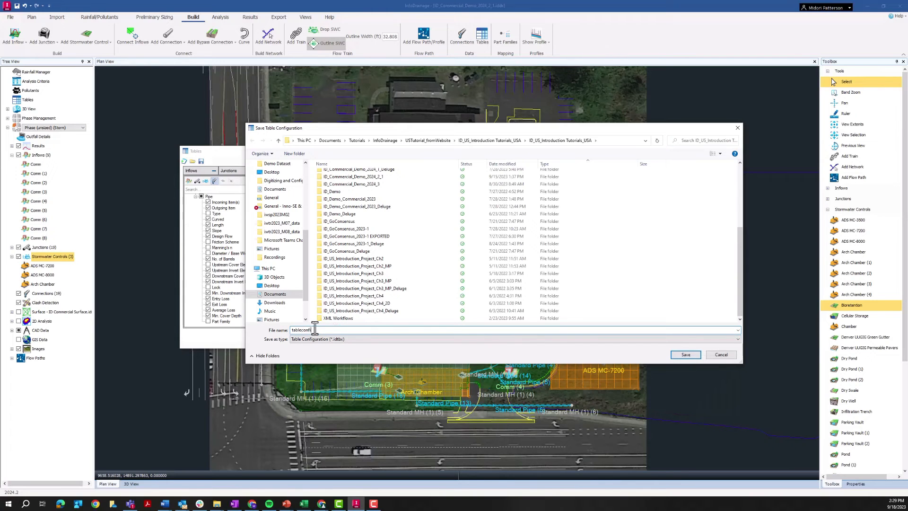
{"action": "left_click", "coordinate": [685, 355]}
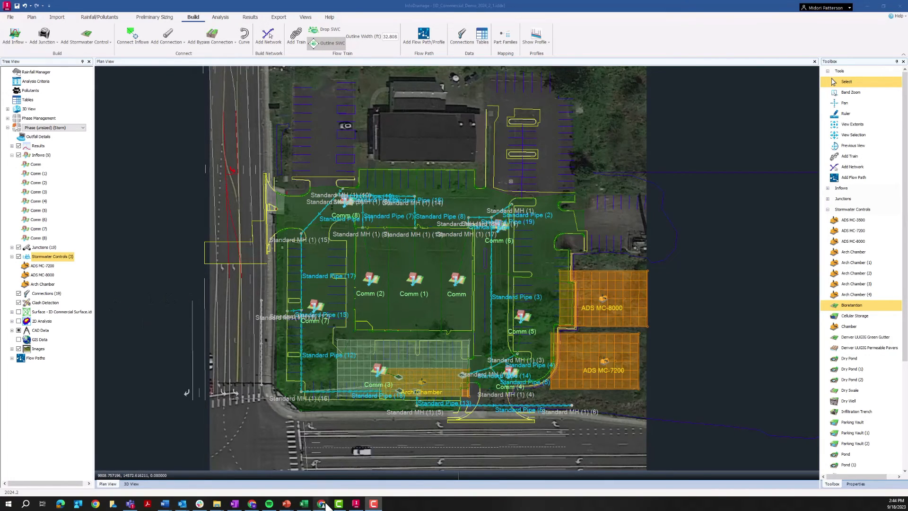
Switch to Autodesk Docs in the browser and examine the project's folders and the template files stored in the Templates folder
{"action": "mouse_move", "coordinate": [325, 505]}
{"action": "left_click", "coordinate": [331, 475]}
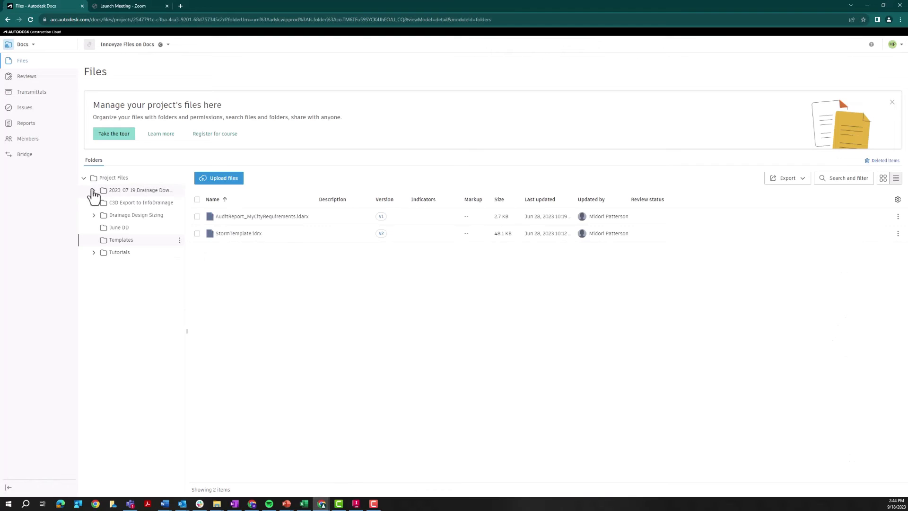
{"action": "left_click", "coordinate": [94, 190]}
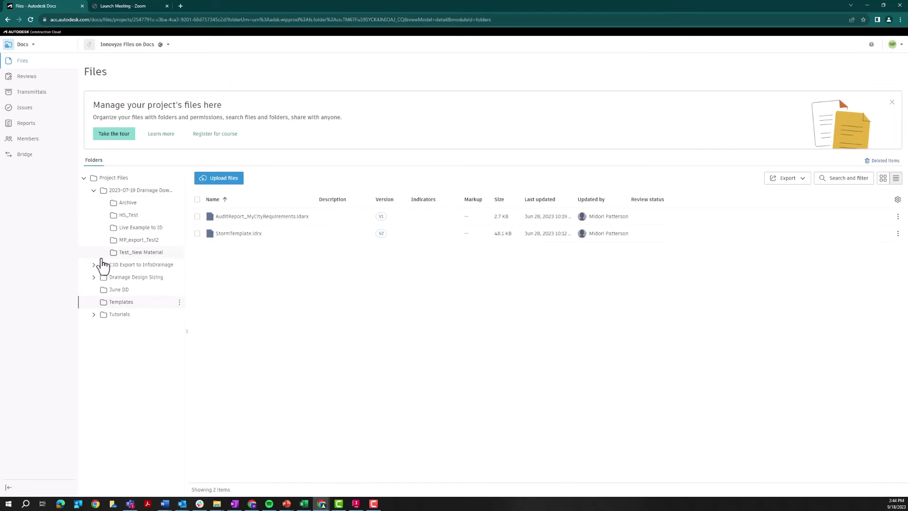
{"action": "left_click", "coordinate": [95, 265]}
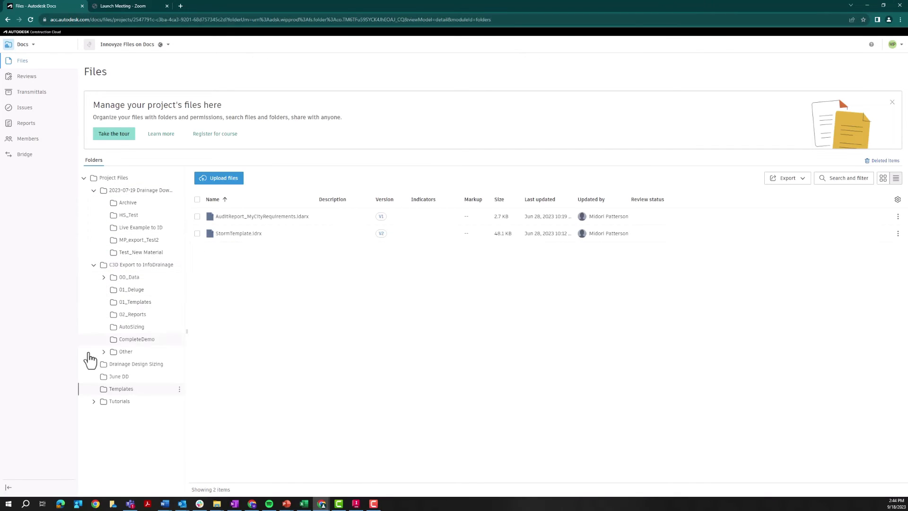
{"action": "left_click", "coordinate": [94, 265]}
{"action": "left_click", "coordinate": [94, 191]}
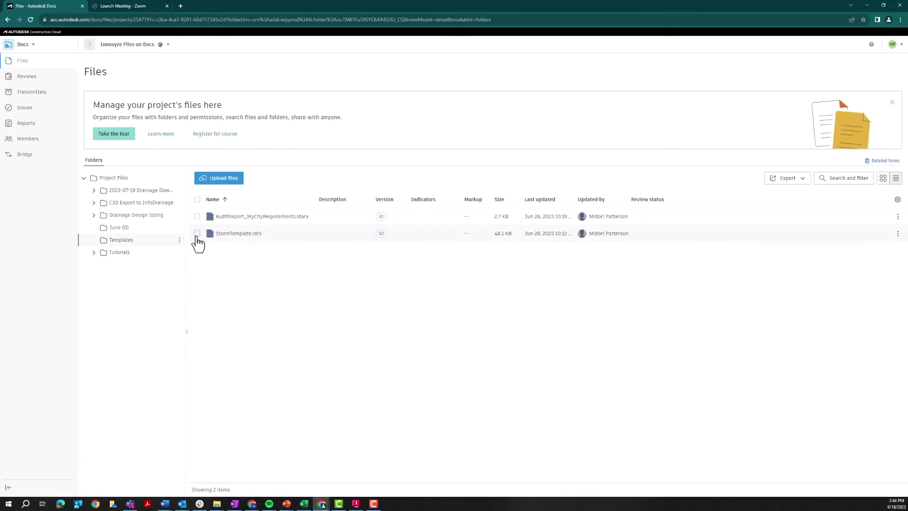
{"action": "left_click", "coordinate": [197, 234]}
{"action": "left_click", "coordinate": [196, 234]}
{"action": "left_click", "coordinate": [198, 217]}
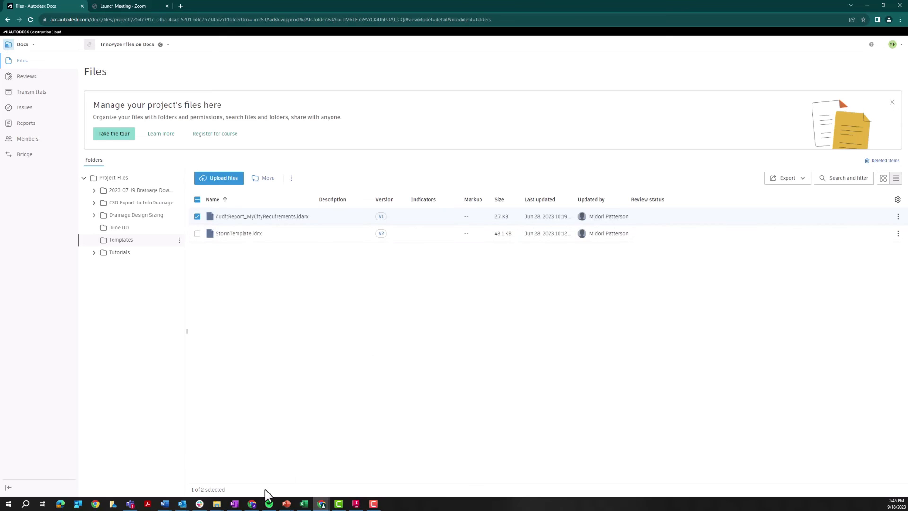
Switch back to InfoDrainage, start a blank object template set and begin saving it under a new file name
{"action": "left_click", "coordinate": [356, 503]}
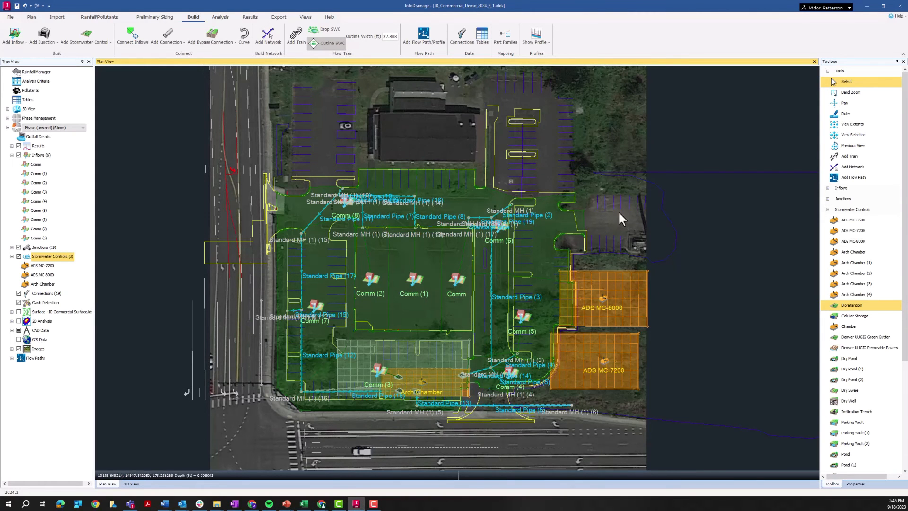
{"action": "left_click_drag", "start_coordinate": [693, 265], "coordinate": [661, 272]}
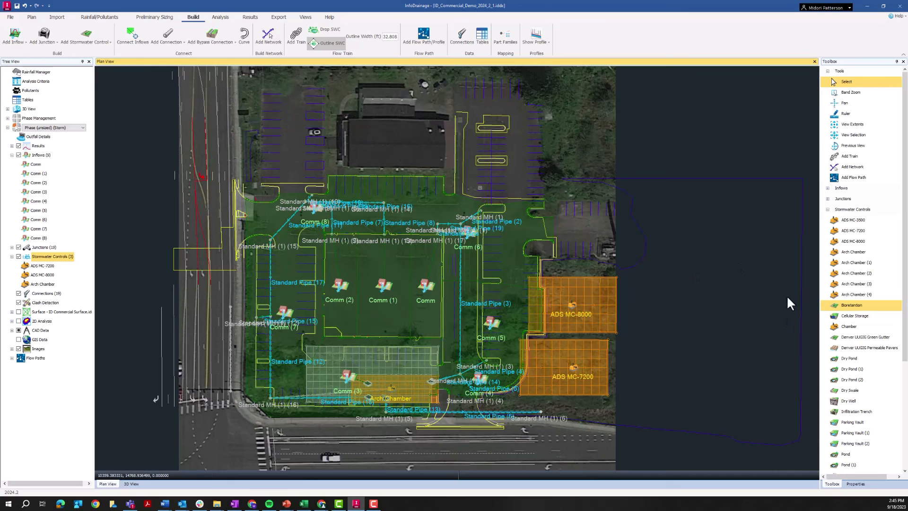
{"action": "left_click", "coordinate": [10, 17]}
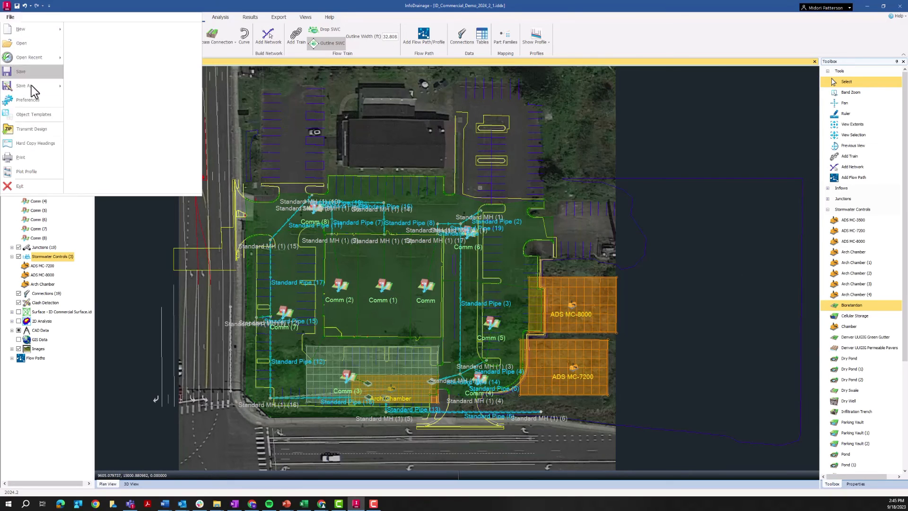
{"action": "left_click", "coordinate": [35, 122]}
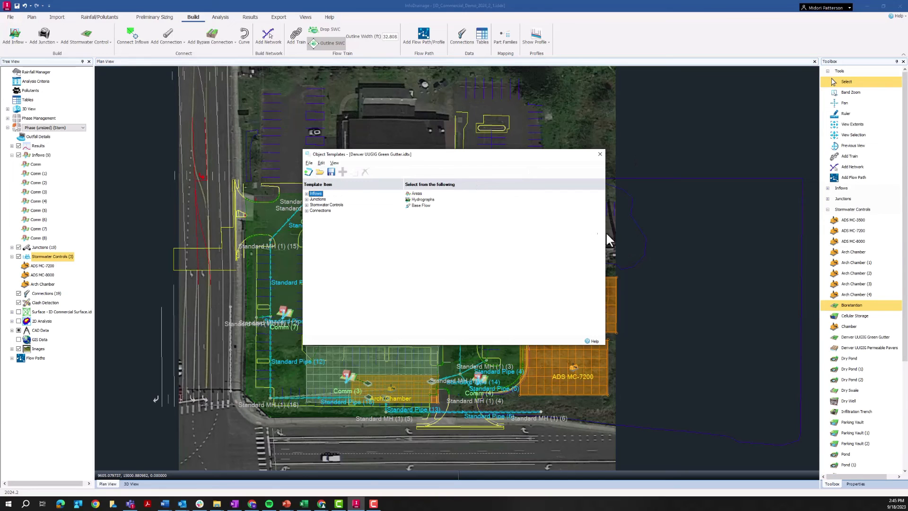
{"action": "left_click", "coordinate": [310, 163]}
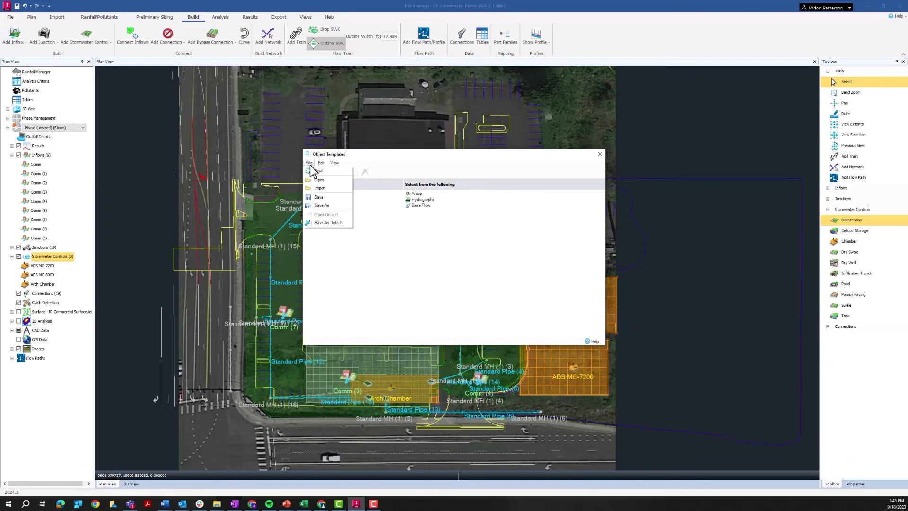
{"action": "left_click", "coordinate": [321, 205]}
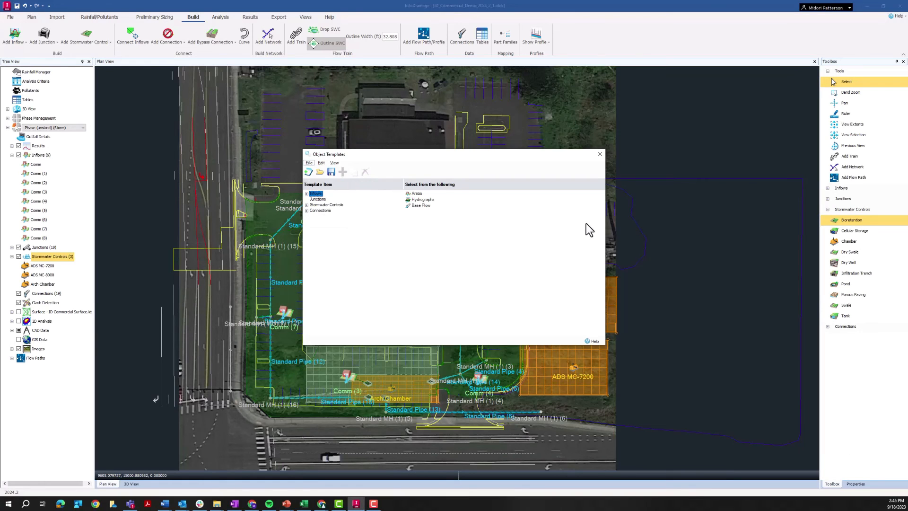
Set the save location to Autodesk Docs > TS Construction > Innovyze Files on Docs > Project Files > Templates
{"action": "scroll", "coordinate": [330, 282], "scroll_direction": "down", "scroll_amount": 1}
{"action": "scroll", "coordinate": [329, 283], "scroll_direction": "up", "scroll_amount": 1}
{"action": "scroll", "coordinate": [351, 295], "scroll_direction": "up", "scroll_amount": 2}
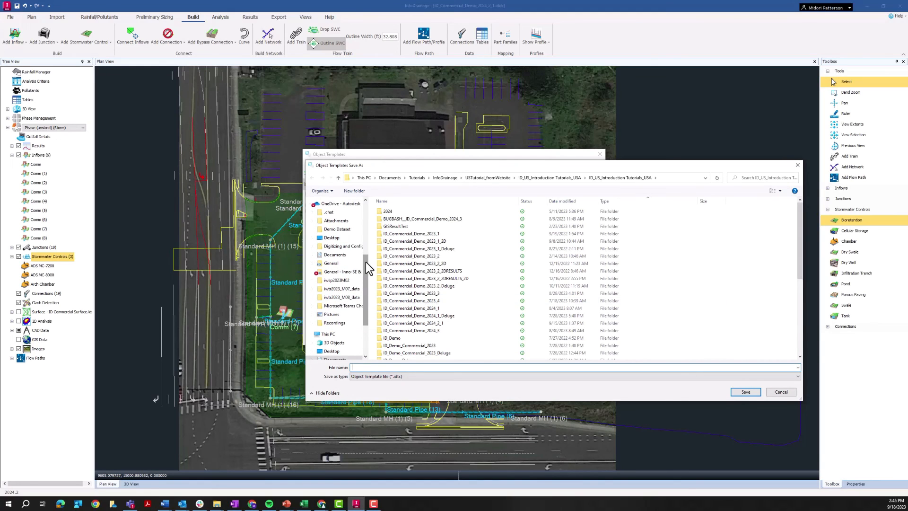
{"action": "scroll", "coordinate": [350, 264], "scroll_direction": "up", "scroll_amount": 3}
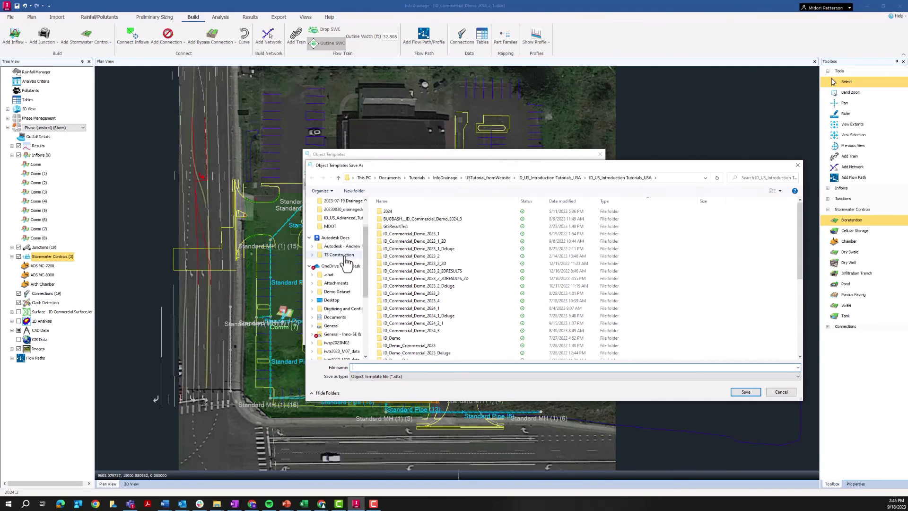
{"action": "left_click", "coordinate": [346, 255]}
{"action": "double_click", "coordinate": [403, 212]}
{"action": "left_click", "coordinate": [403, 211]}
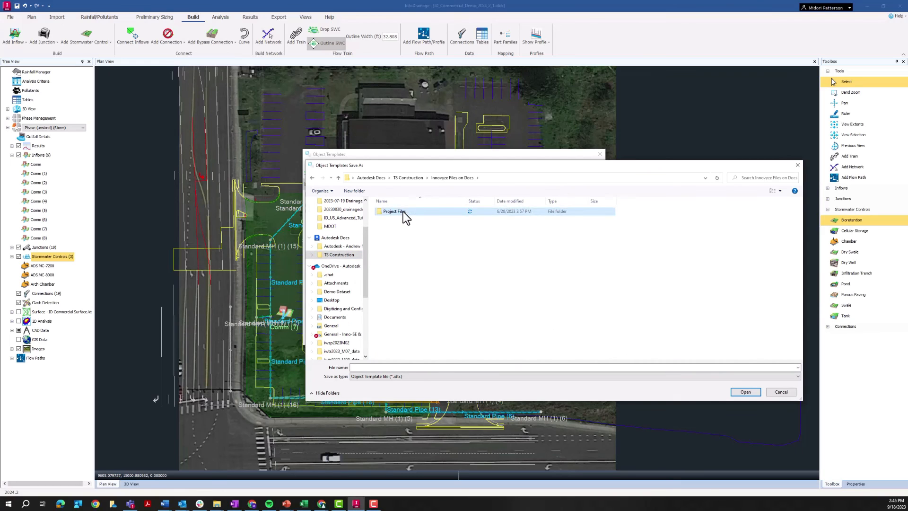
{"action": "double_click", "coordinate": [403, 211]}
{"action": "left_click", "coordinate": [397, 242]}
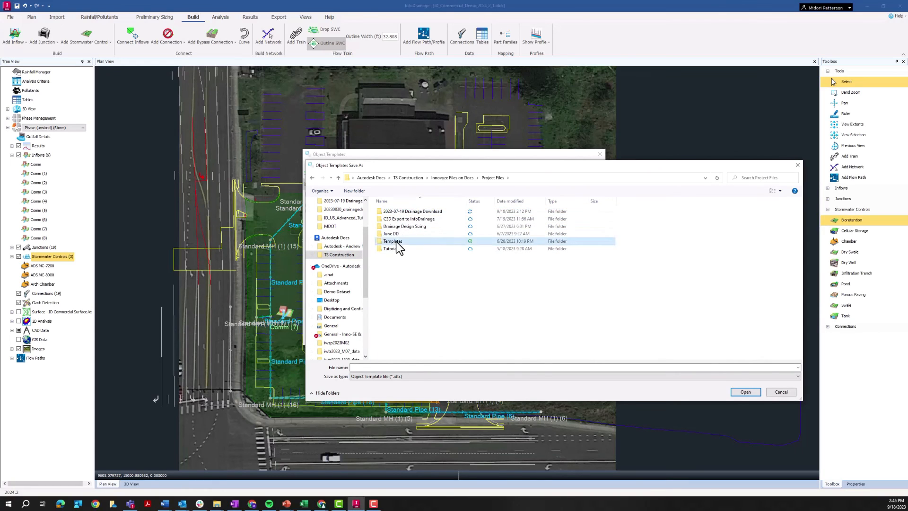
{"action": "double_click", "coordinate": [397, 242]}
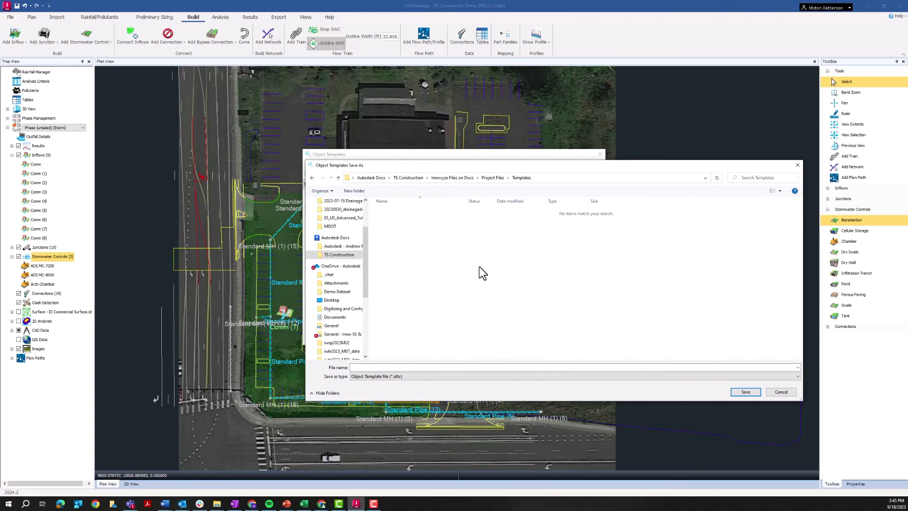